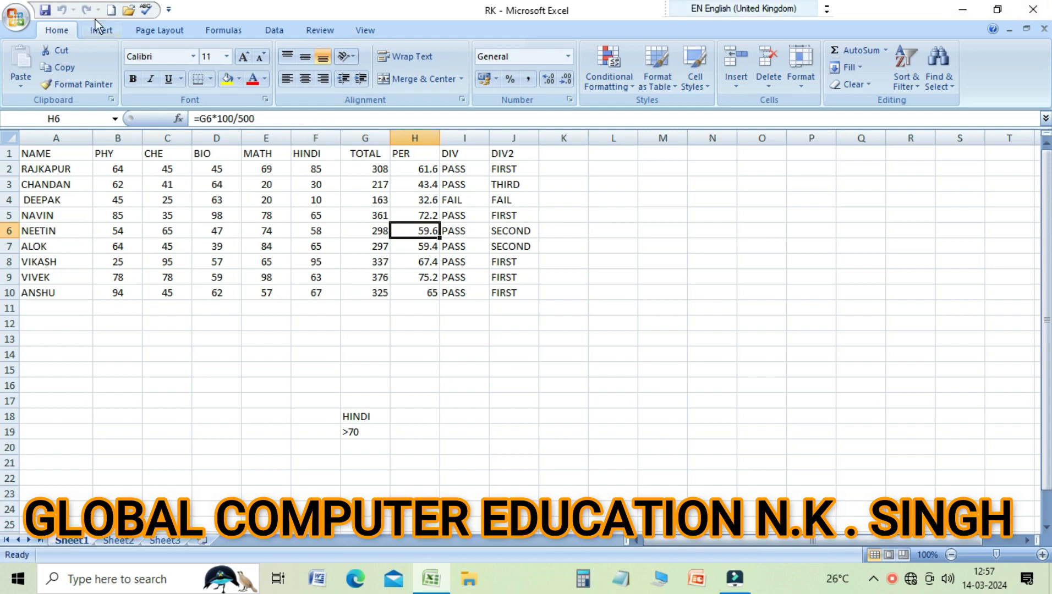
- Review the first student's marks in the PHY, CHE, BIO, MATH and HINDI columns
left_click(229, 35)
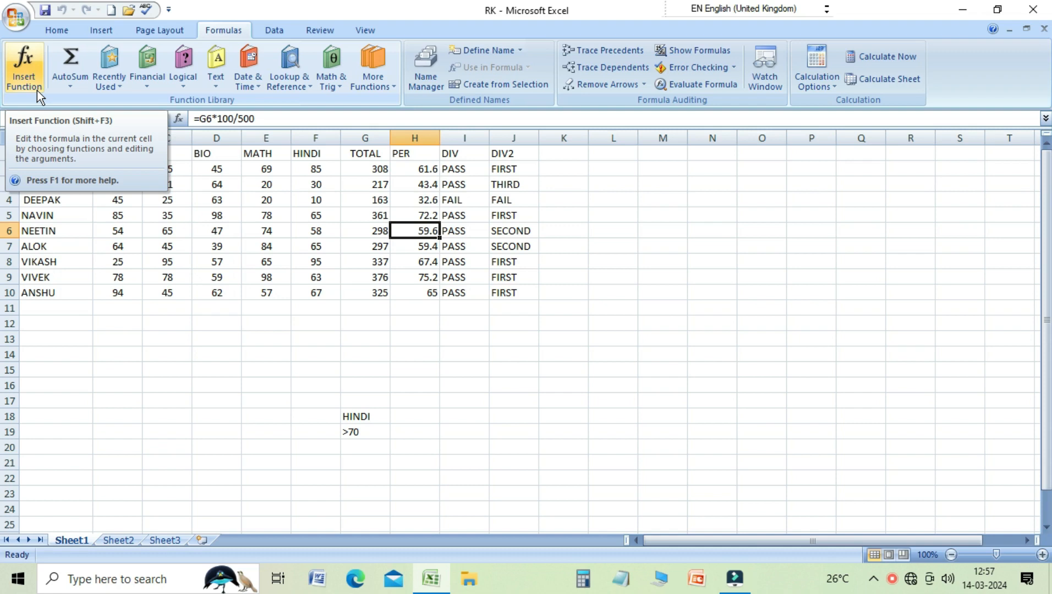
left_click(419, 351)
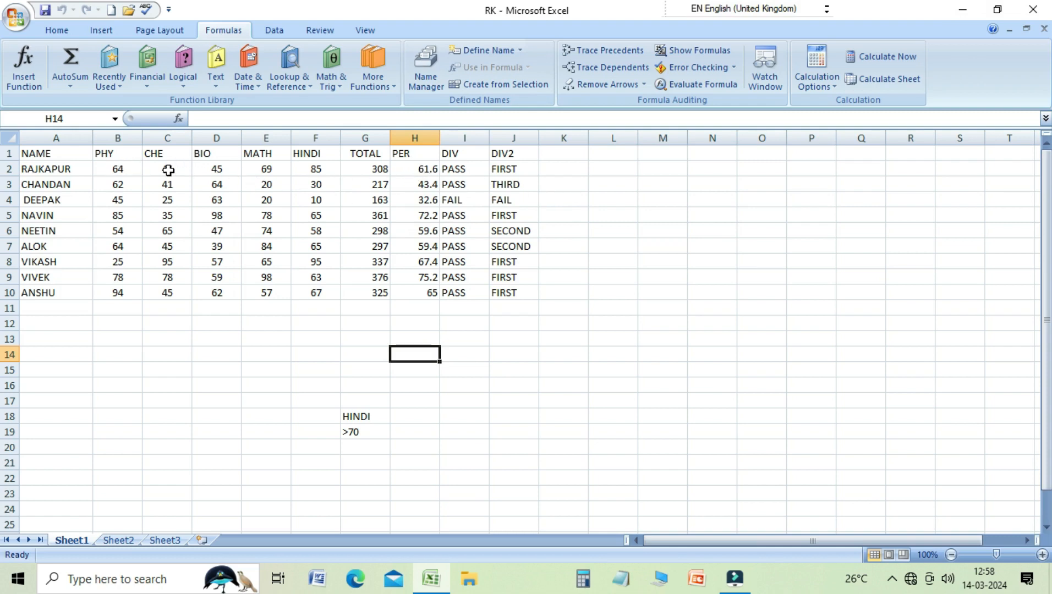
left_click(113, 170)
left_click(156, 169)
left_click(218, 169)
left_click(268, 167)
left_click(314, 170)
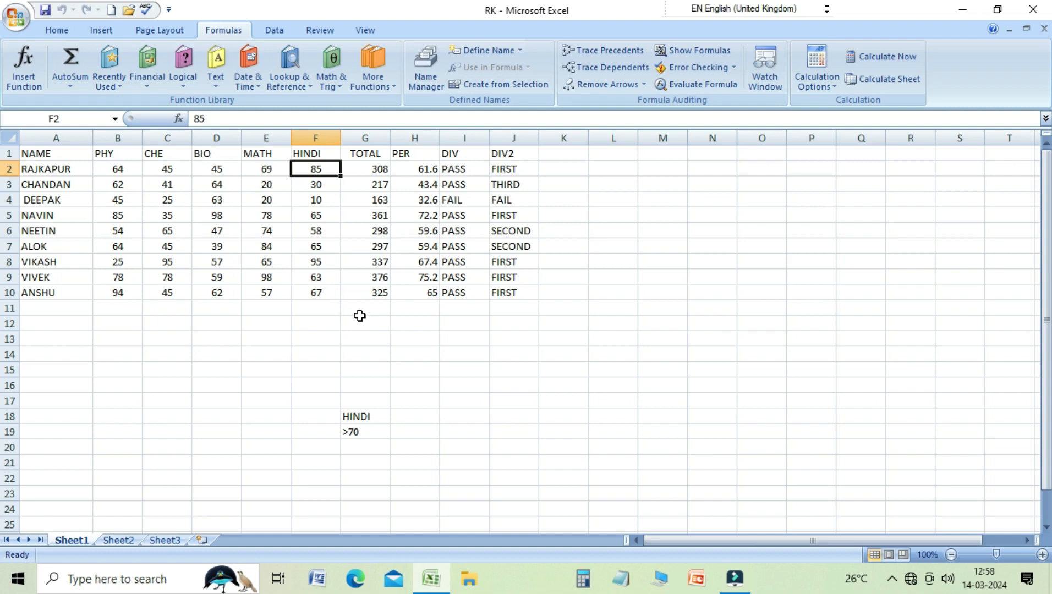
left_click(575, 356)
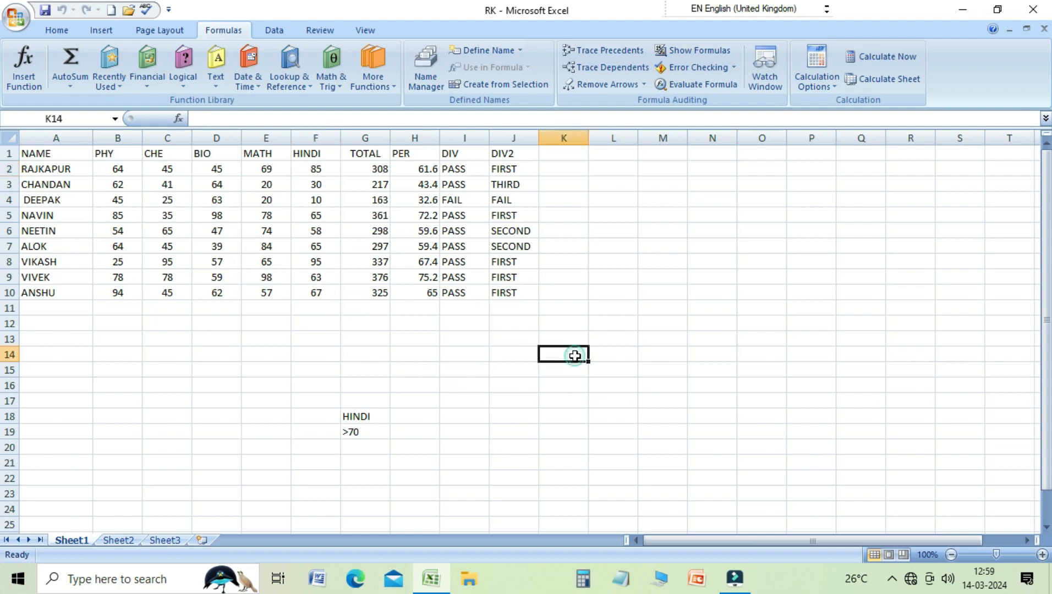
- Start a DAVERAGE function in cell L14 by choosing it from the function list
left_click(634, 353)
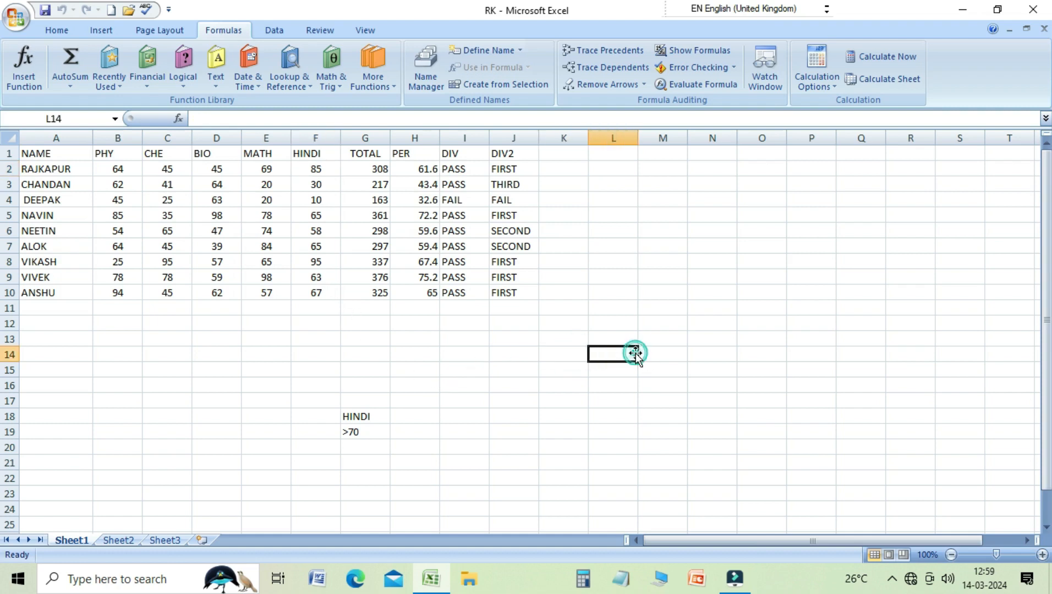
left_click(24, 61)
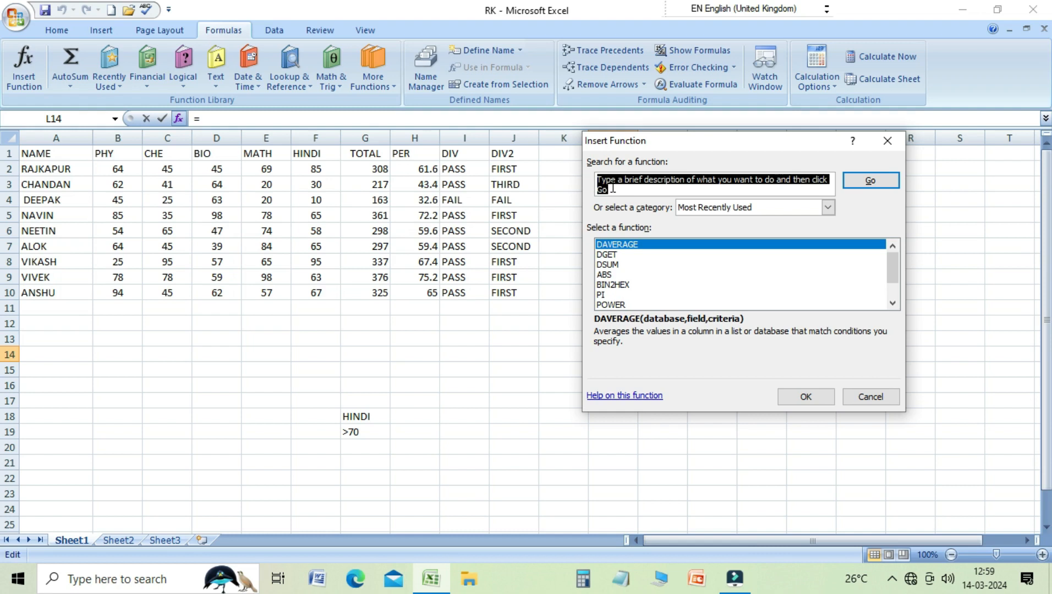
type("da")
key("BackSpace")
key("BackSpace")
type("DA")
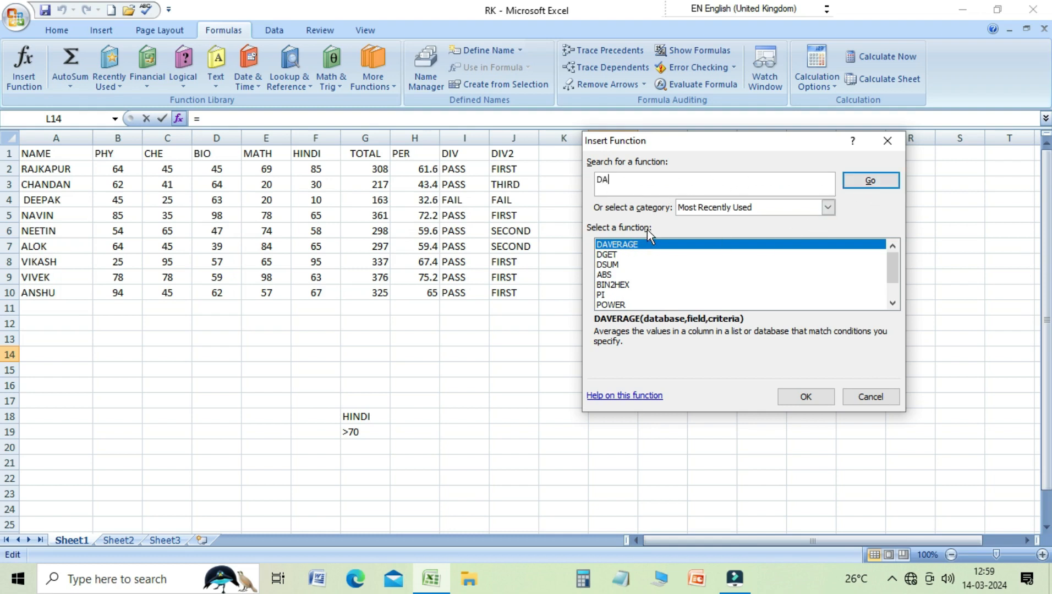
left_click(646, 244)
left_click(806, 399)
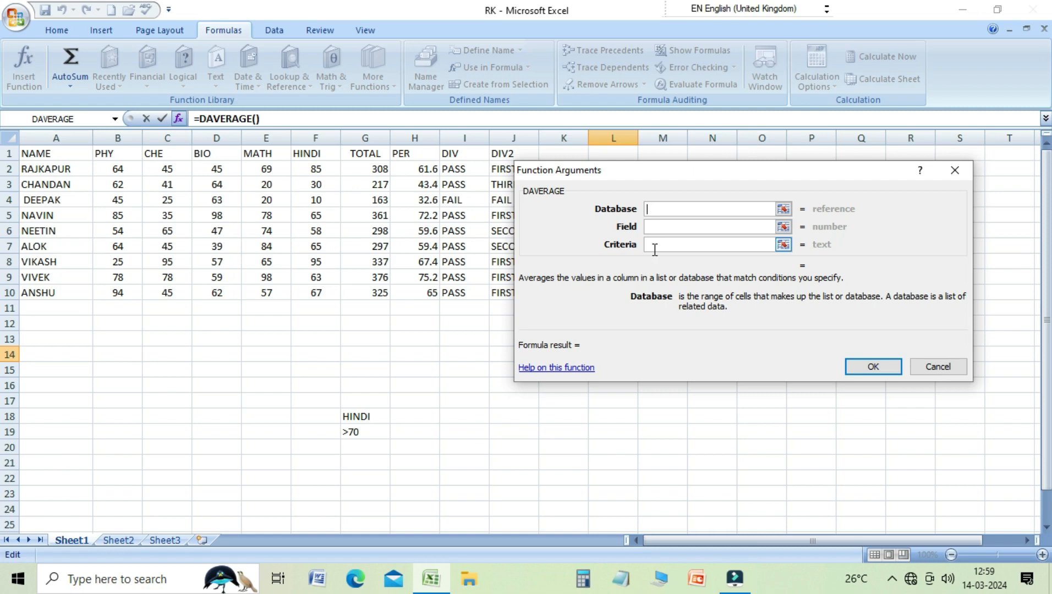
- Complete the DAVERAGE arguments with database A1:J10, field F1 and criteria G18:G19
left_click_drag(691, 168, 723, 168)
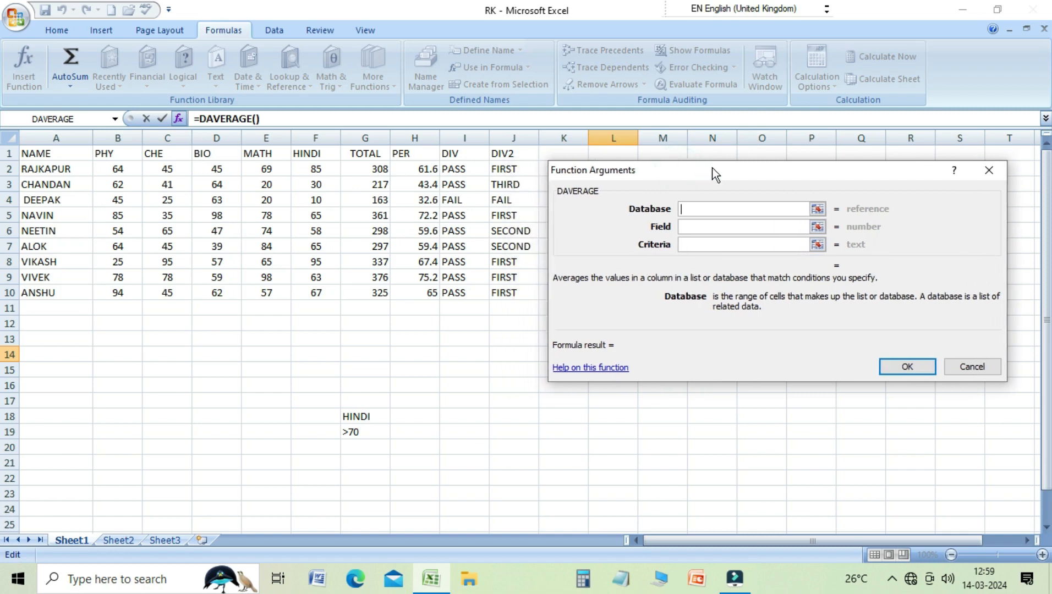
left_click_drag(51, 154, 498, 292)
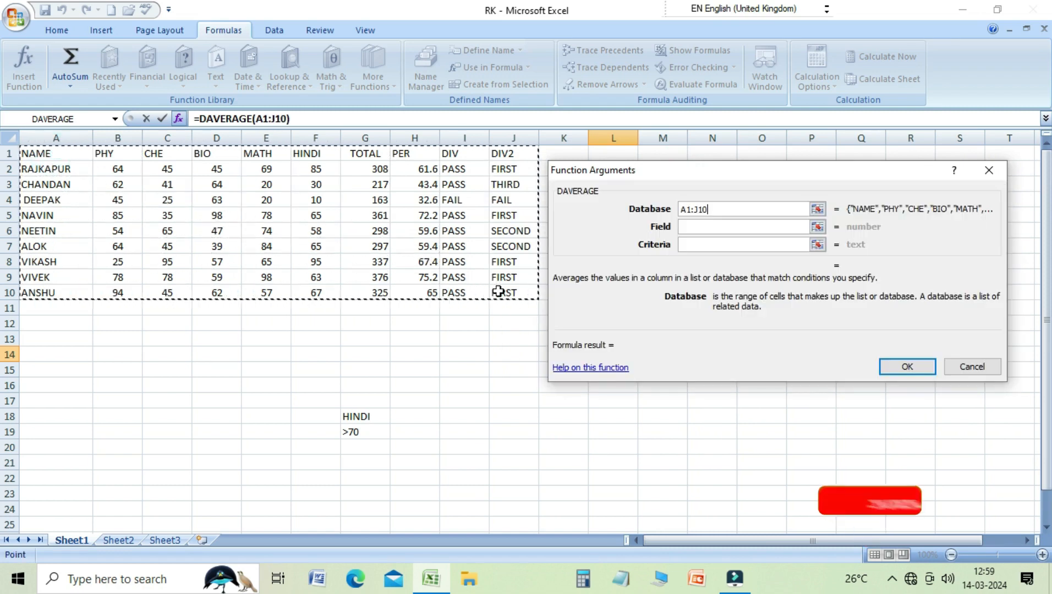
left_click(699, 225)
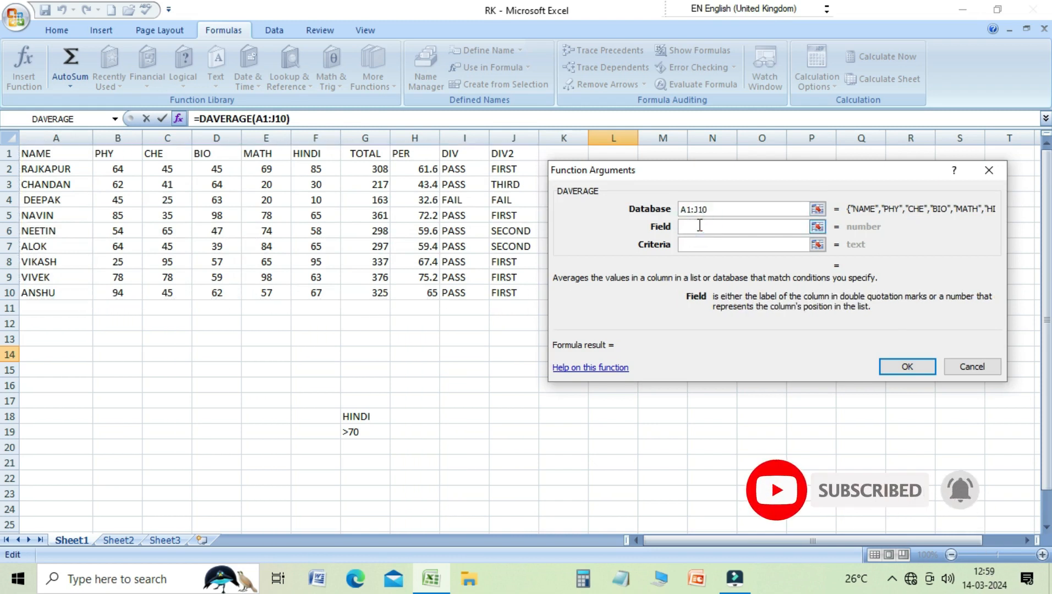
left_click(315, 156)
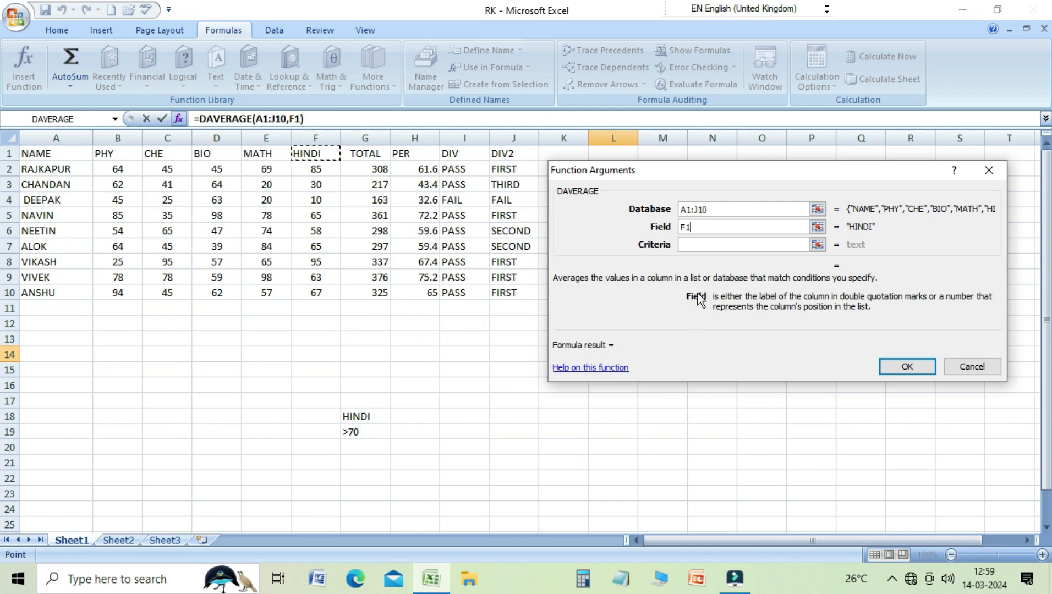
left_click(698, 242)
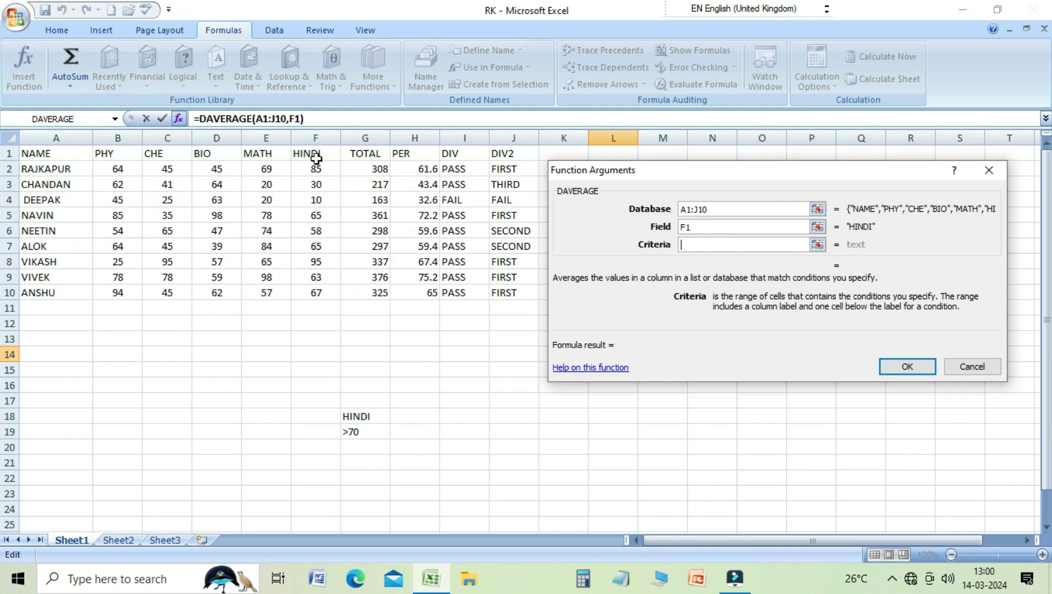
left_click(357, 417)
left_click_drag(357, 417, 348, 429)
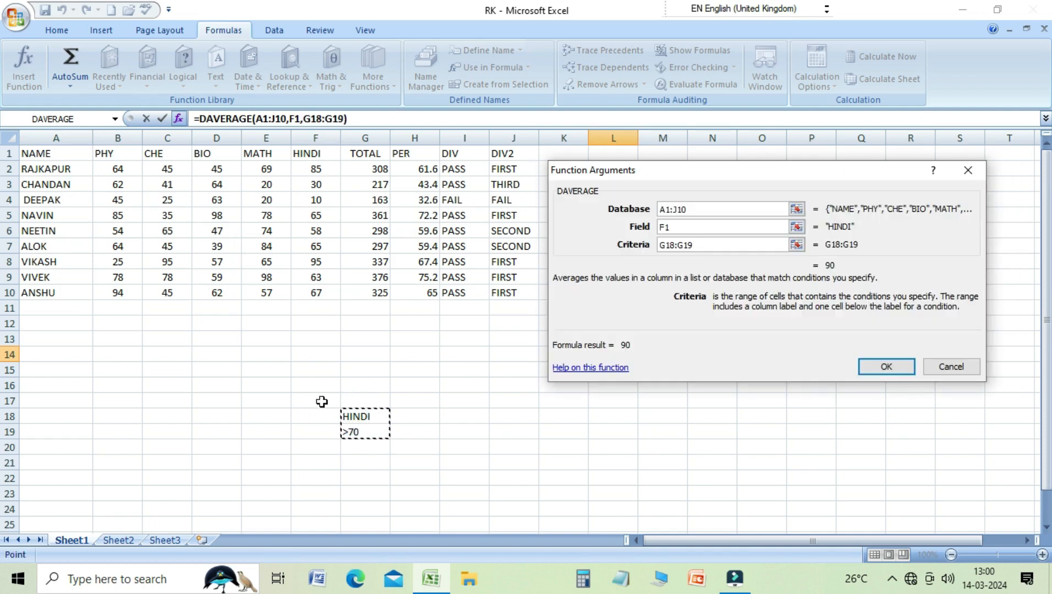
left_click(875, 365)
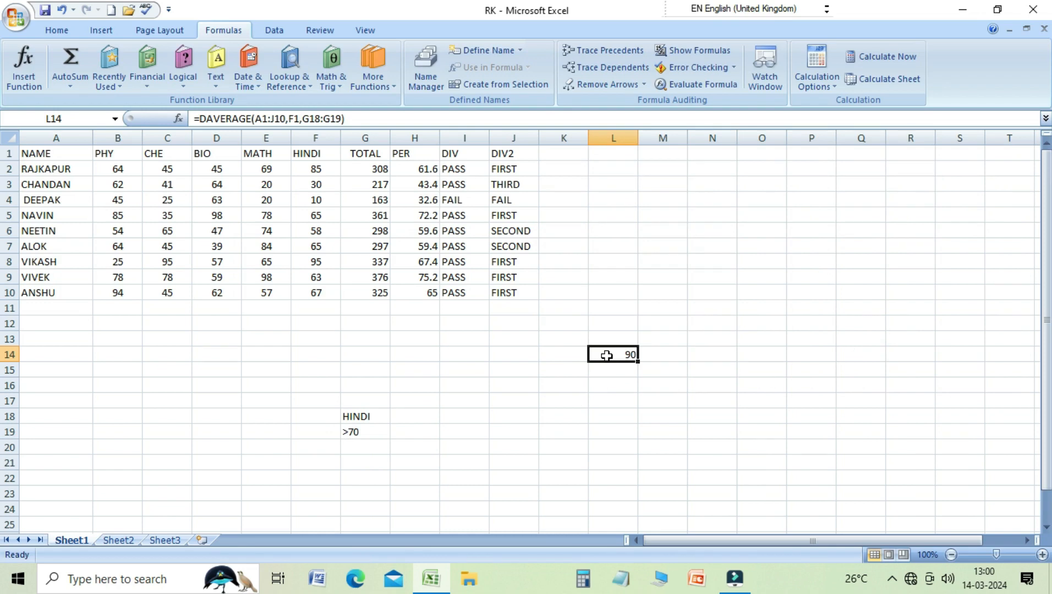
- Enter the formula =DAVERAGE(A1:J10,F1,G18:G19) directly in cell L17
left_click(600, 405)
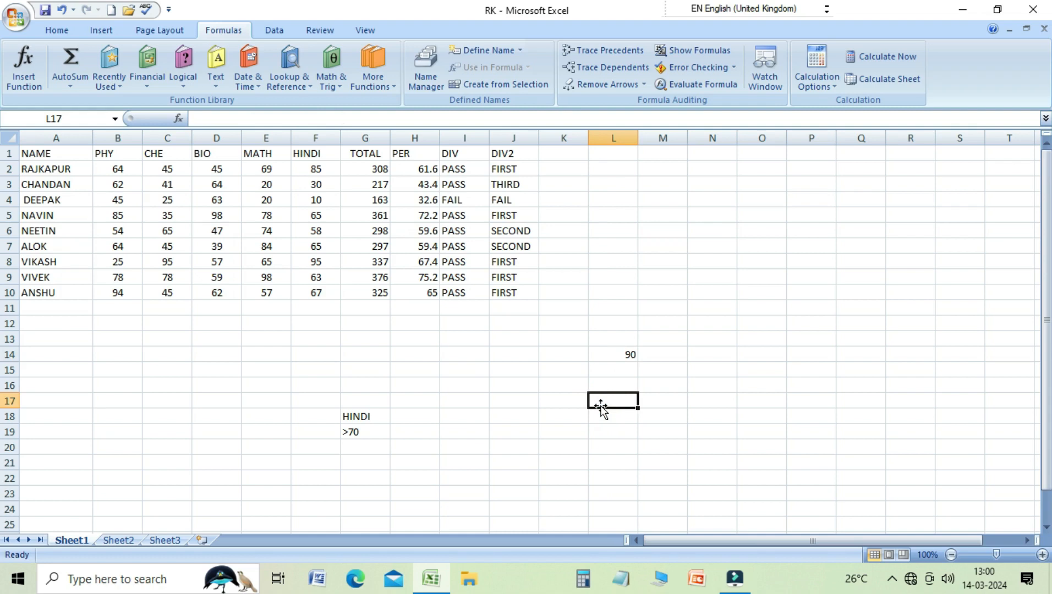
type("=")
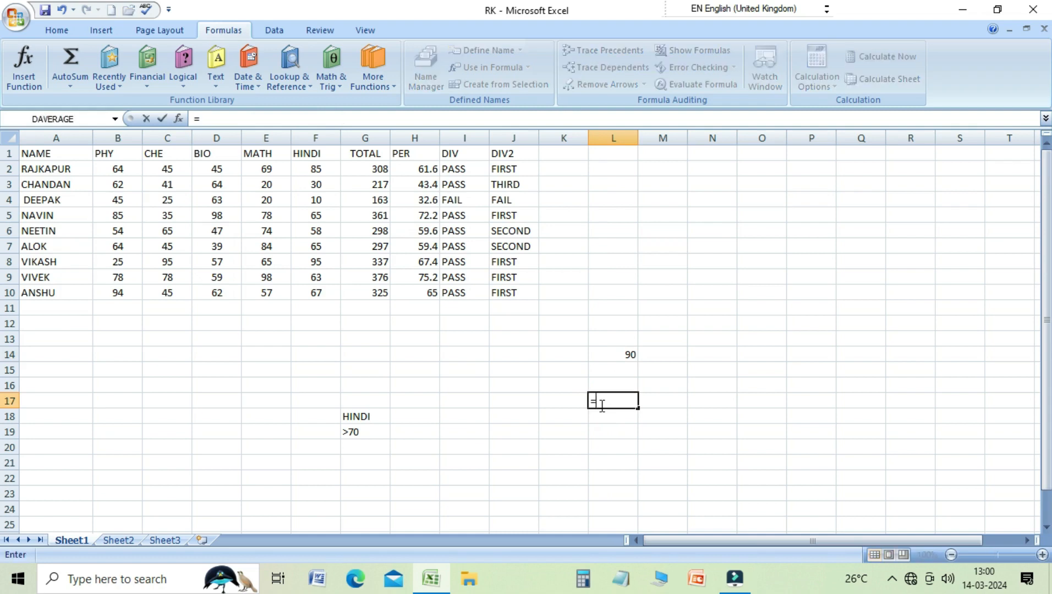
type("DAVERA")
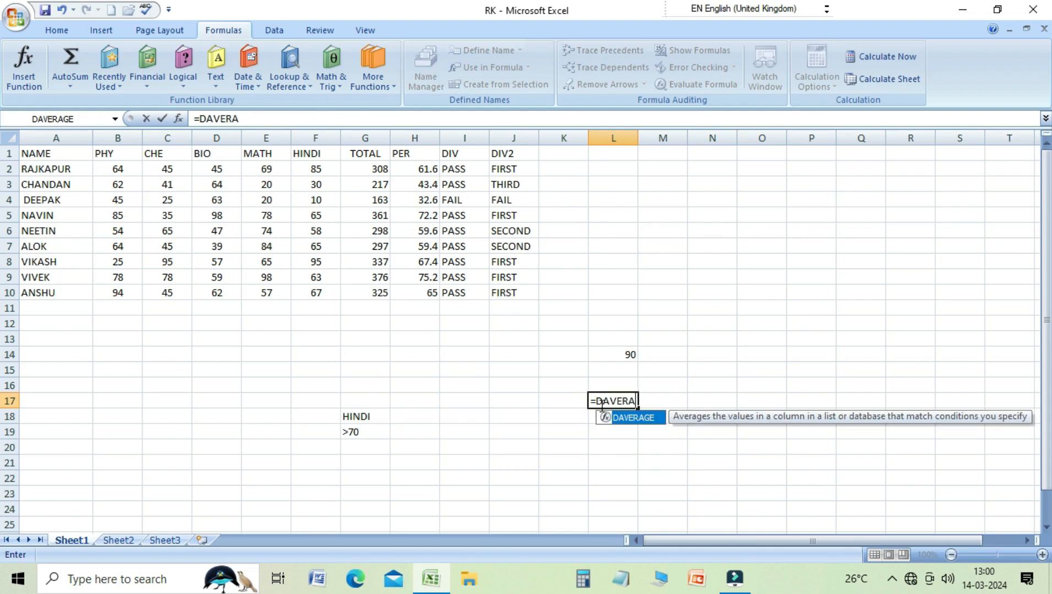
type("GE(")
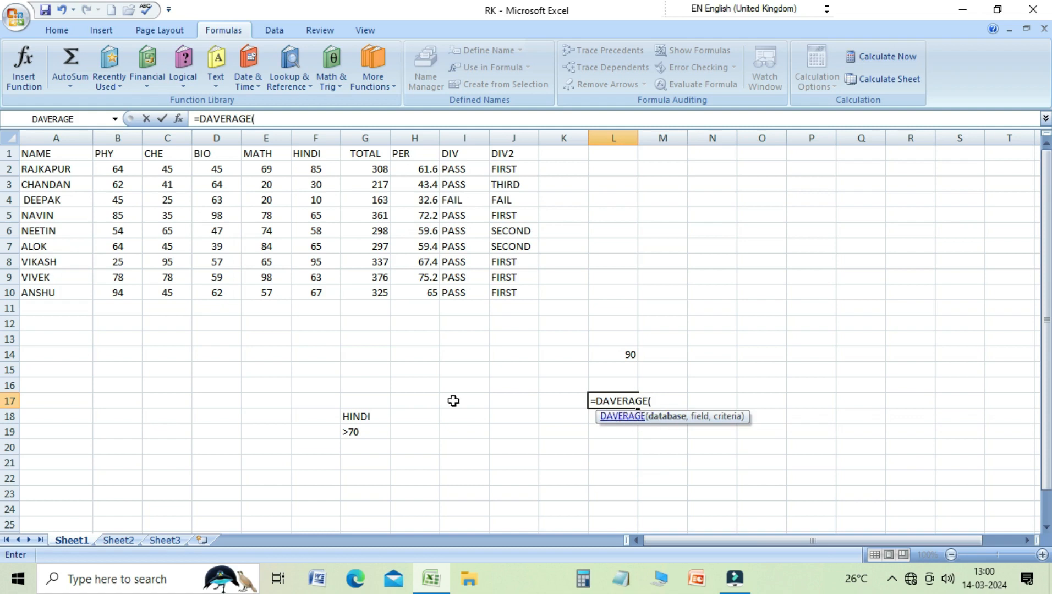
left_click_drag(133, 198, 492, 287)
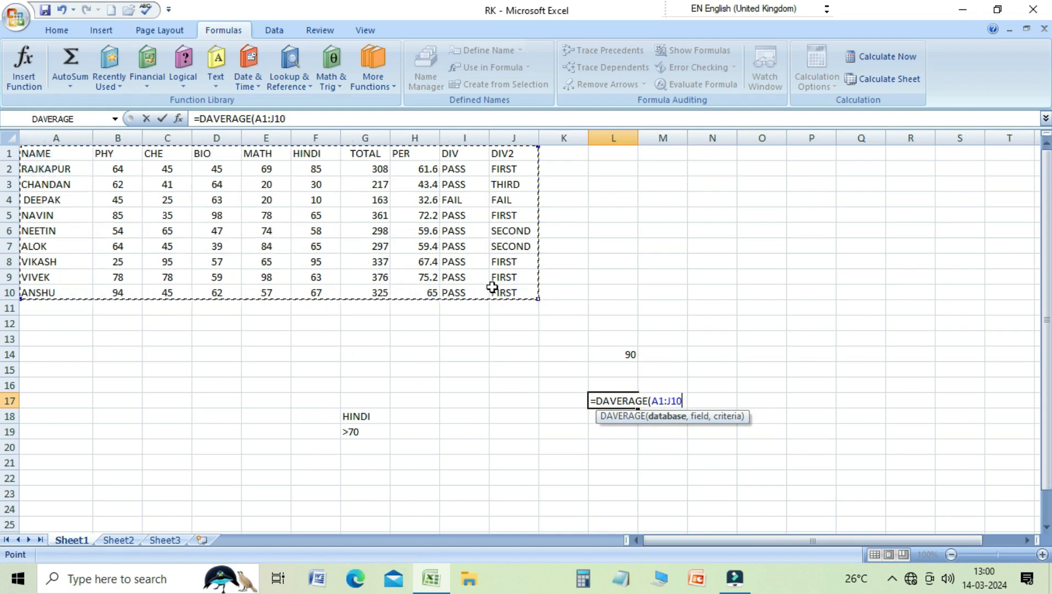
type(",")
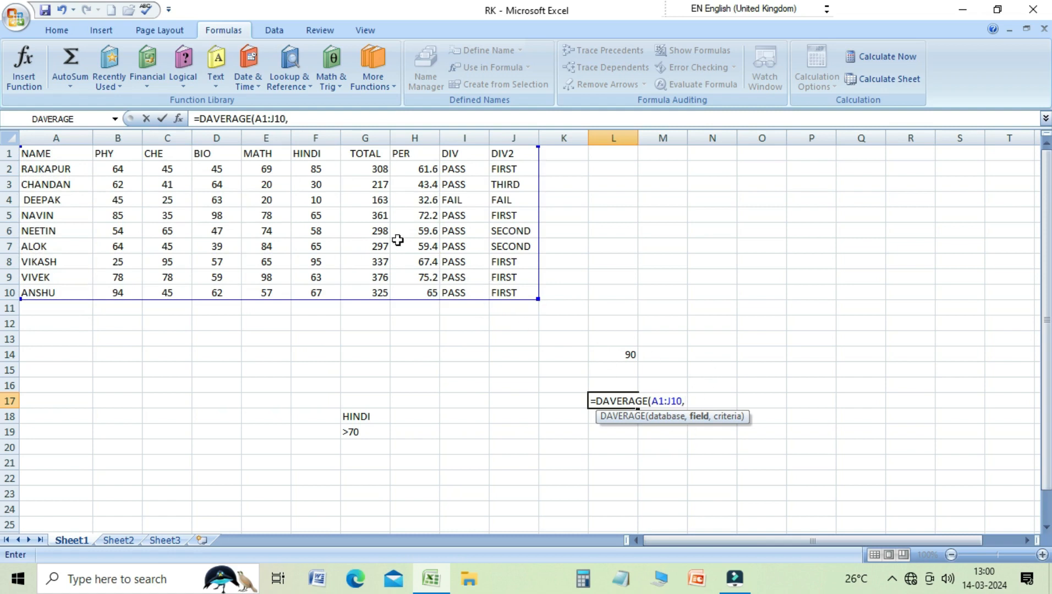
left_click(292, 157)
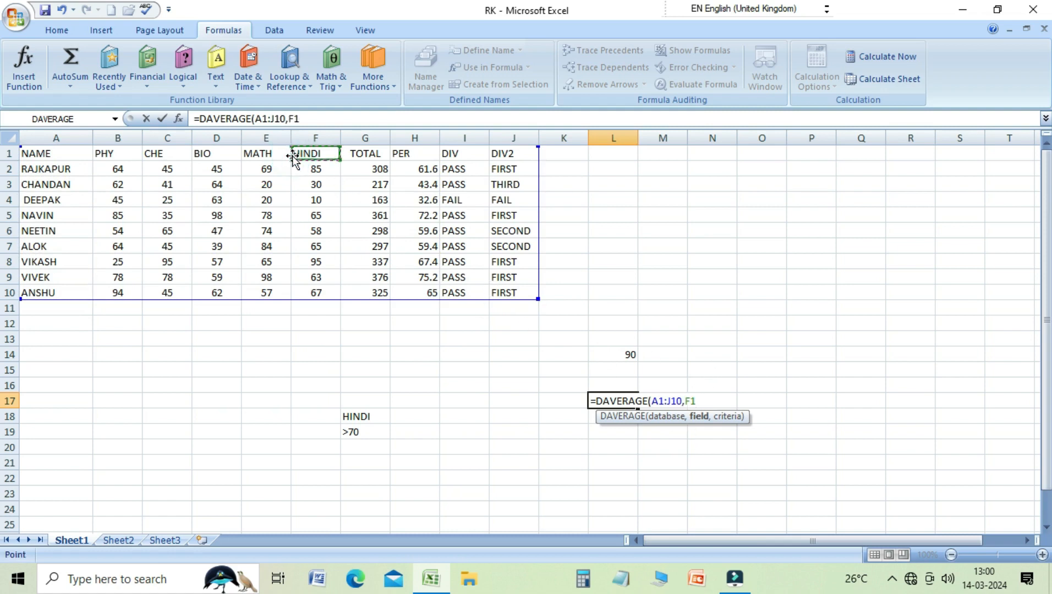
type(",")
left_click(363, 416)
left_click_drag(363, 417, 364, 432)
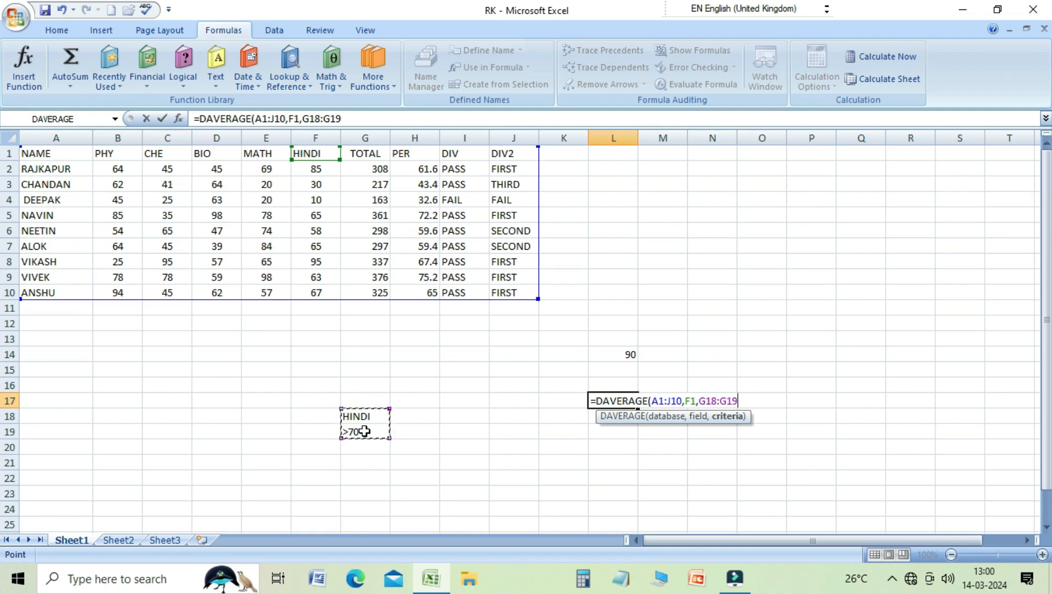
type(")")
key("Return")
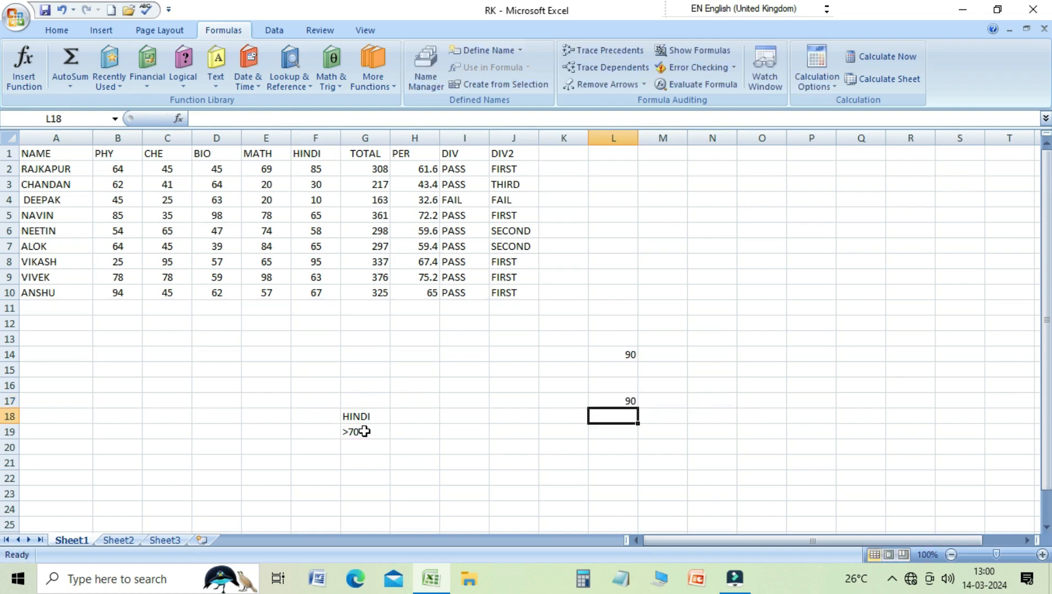
- Compare the DAVERAGE formulas and results in cells L14 and L17
key("Up")
key("Up")
key("Up")
key("Up")
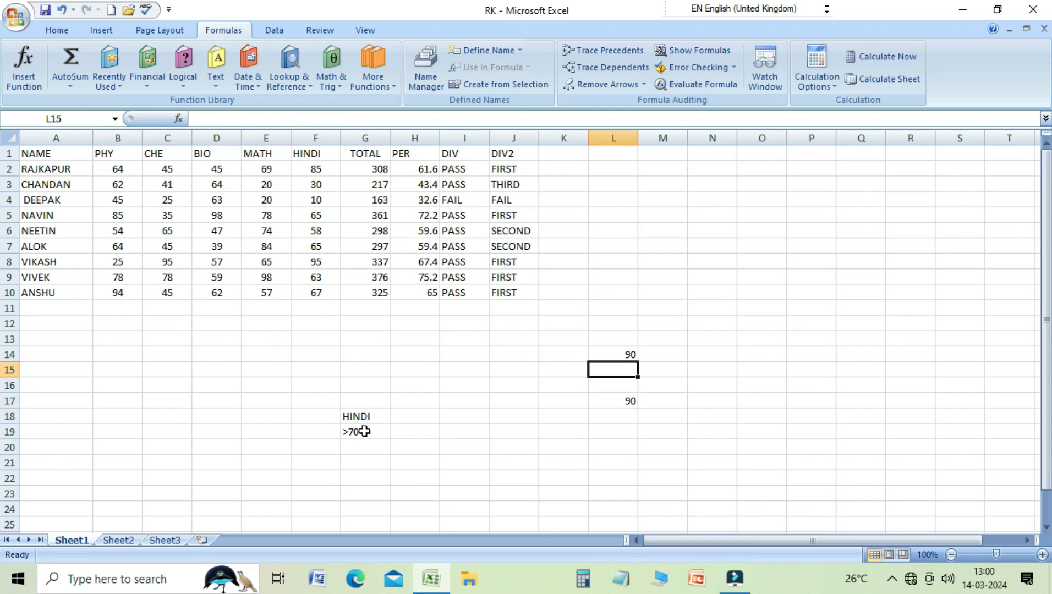
key("Down")
key("Down")
key("Down")
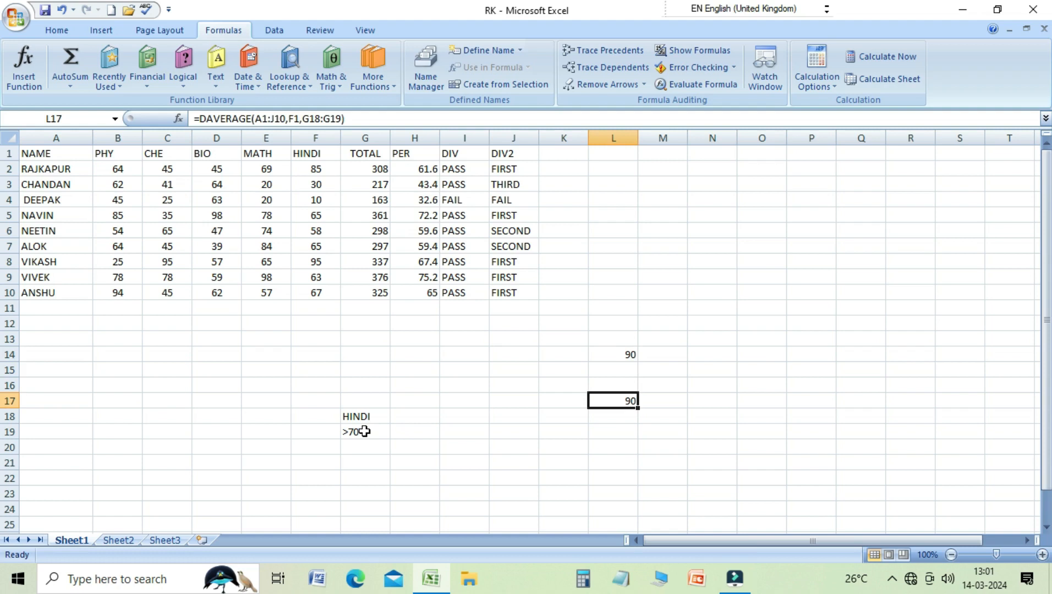
key("Left")
key("Left")
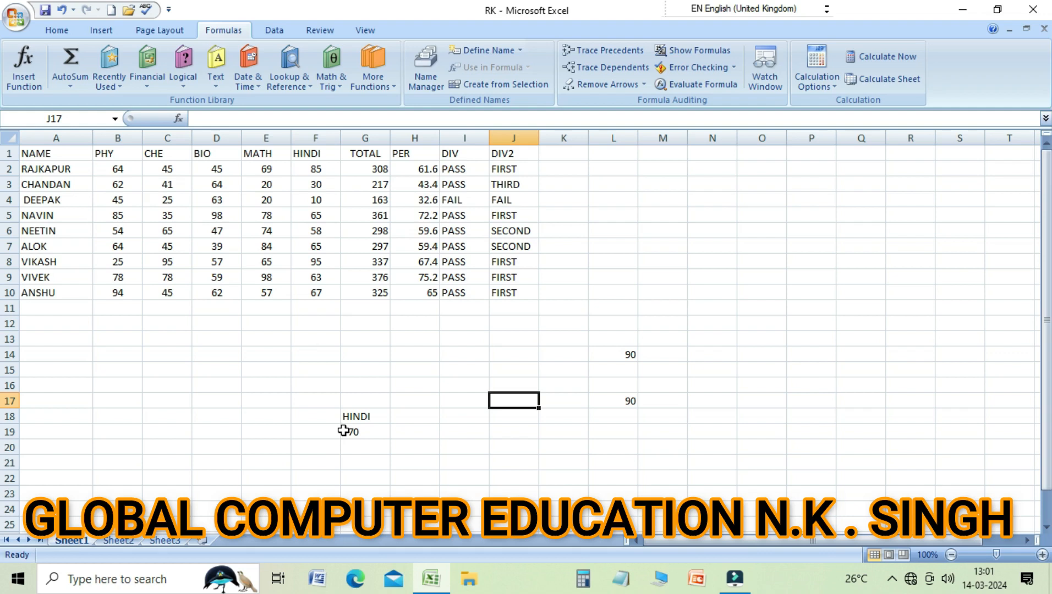
- Color the HINDI marks above 70, in cells F2 and F8, with a red font
left_click(312, 172)
left_click(67, 31)
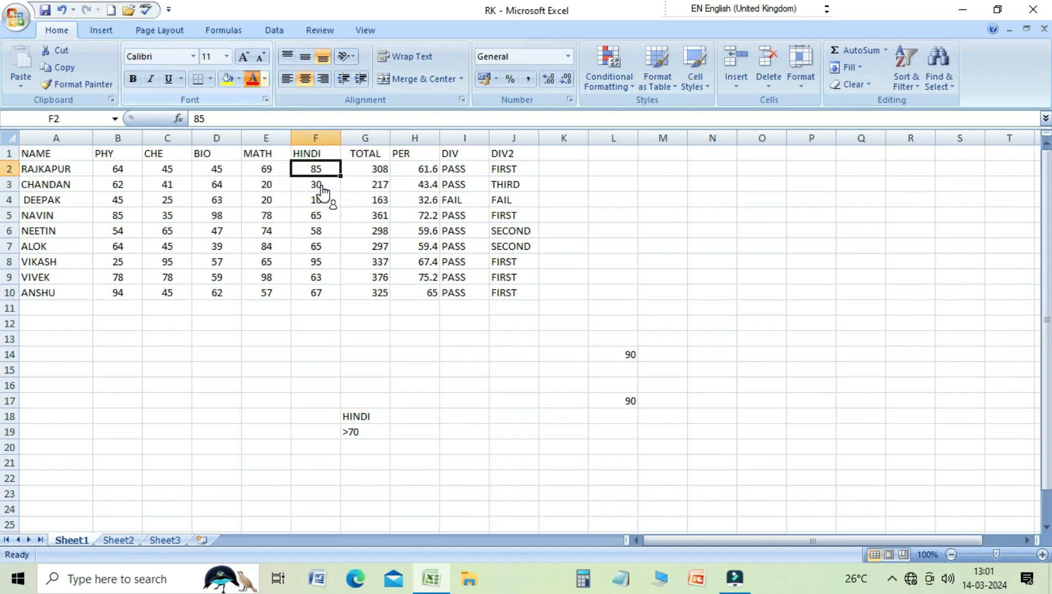
left_click(312, 246)
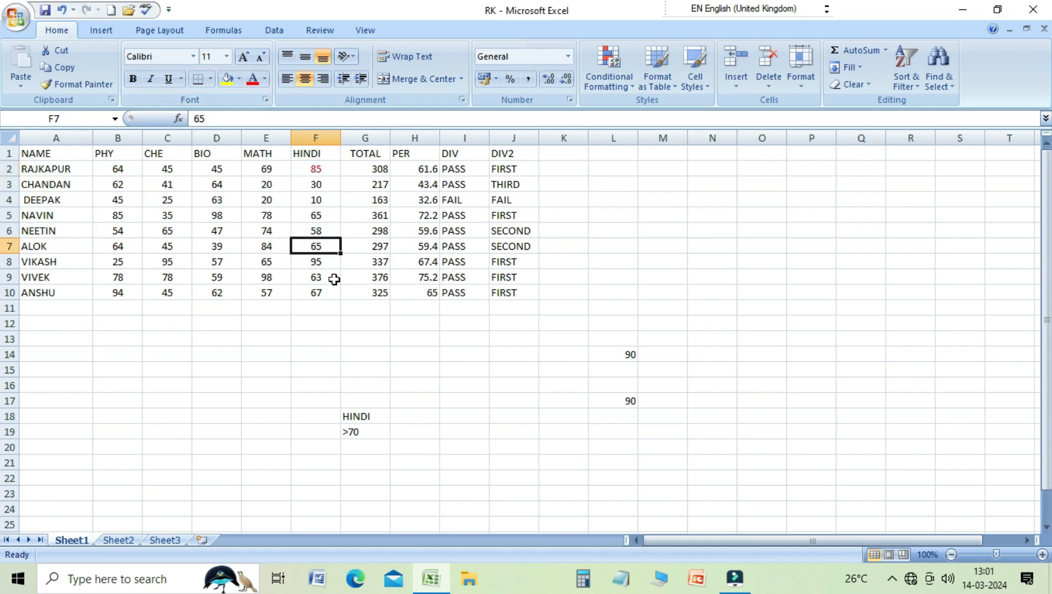
left_click(313, 262)
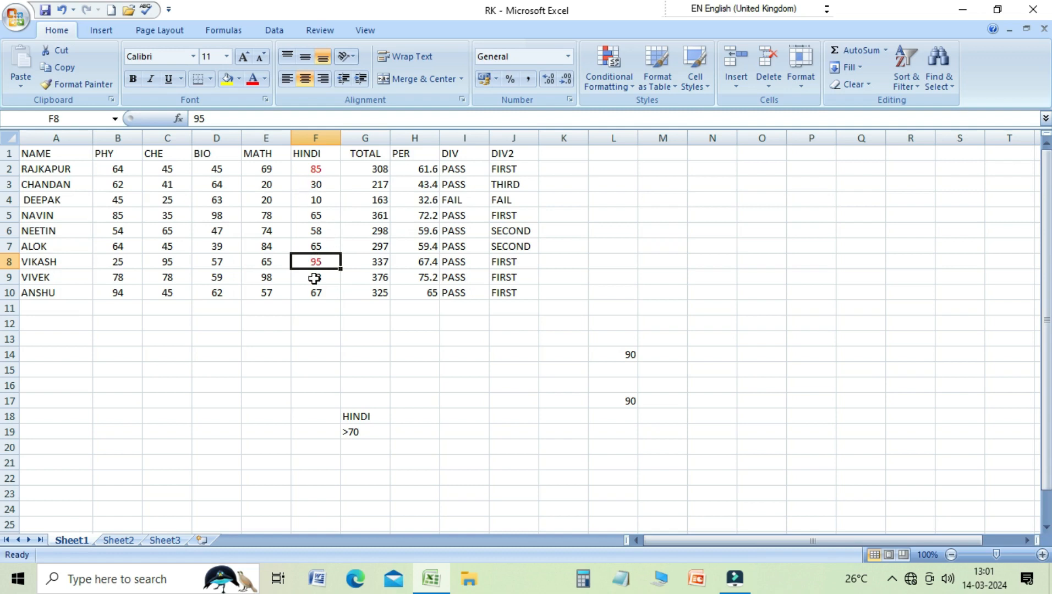
- Enter the manual average =(85+95)/2 in cell H13 and compare it with the DAVERAGE result in L14
left_click(423, 344)
type("=")
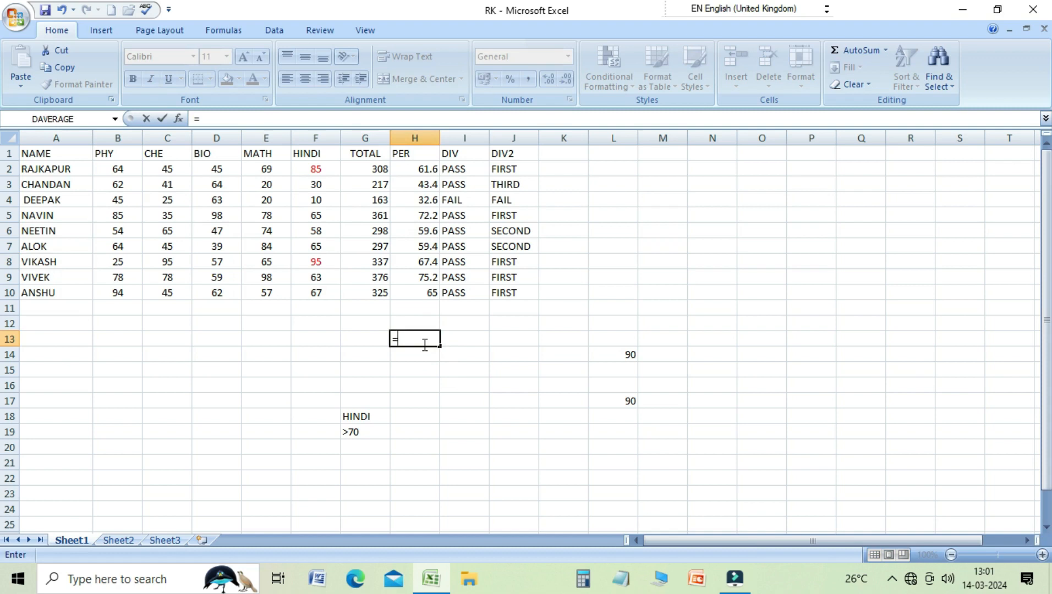
type("(85+95)/")
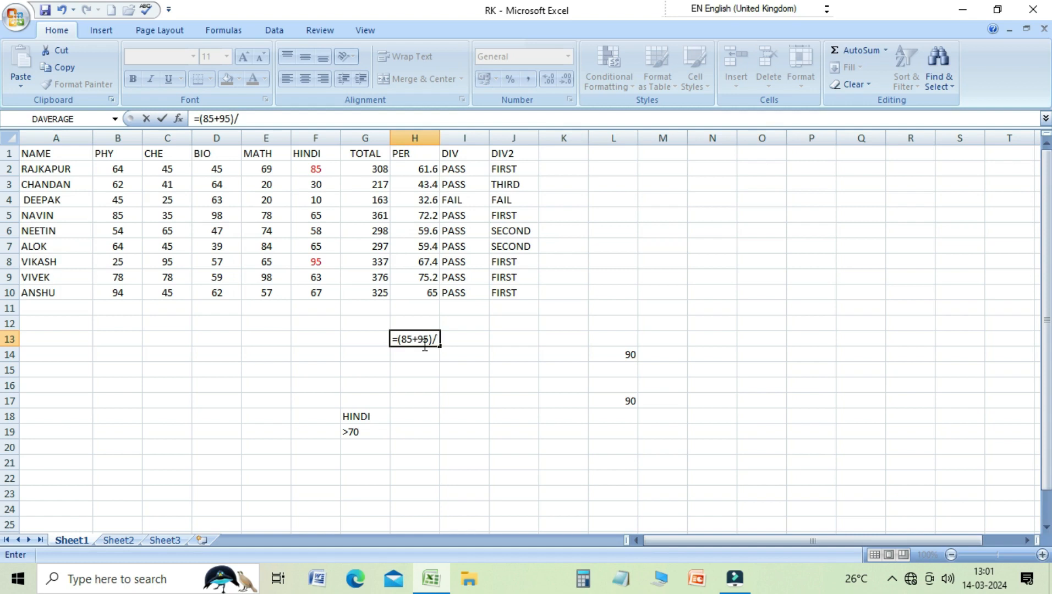
type("2")
key("Return")
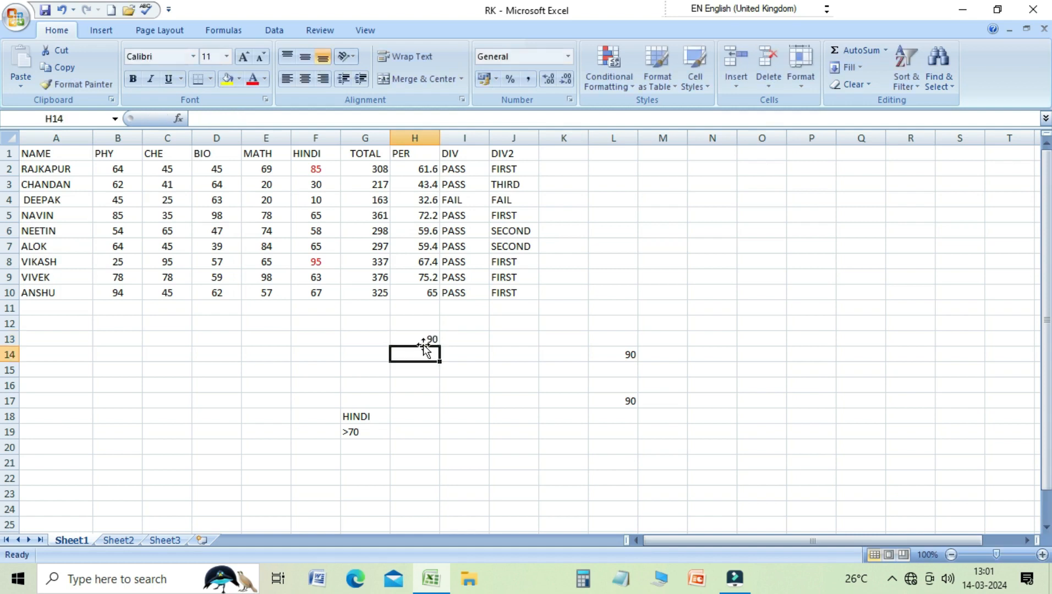
left_click(605, 358)
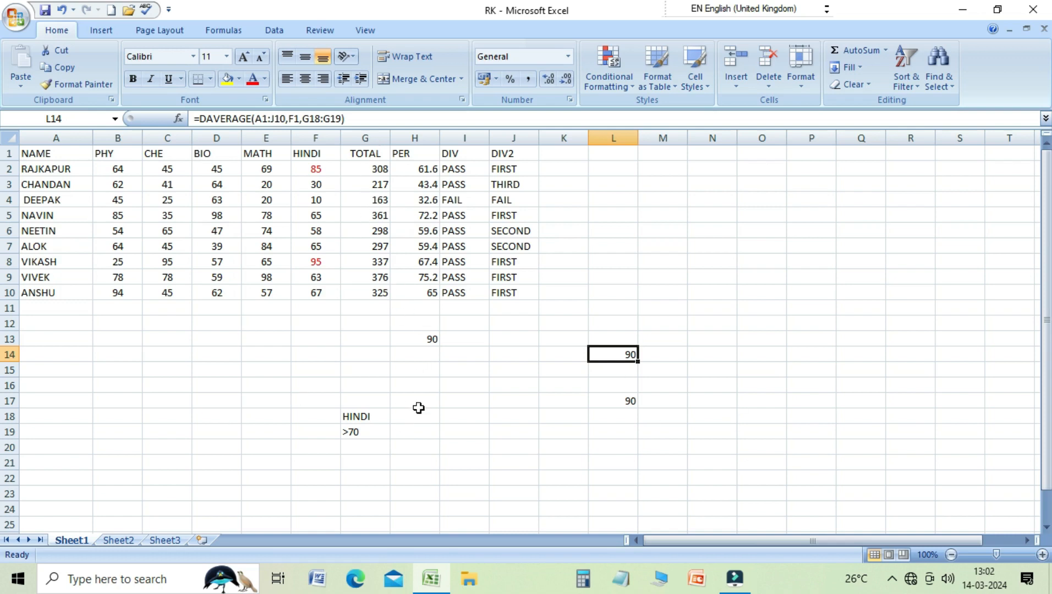
left_click(457, 419)
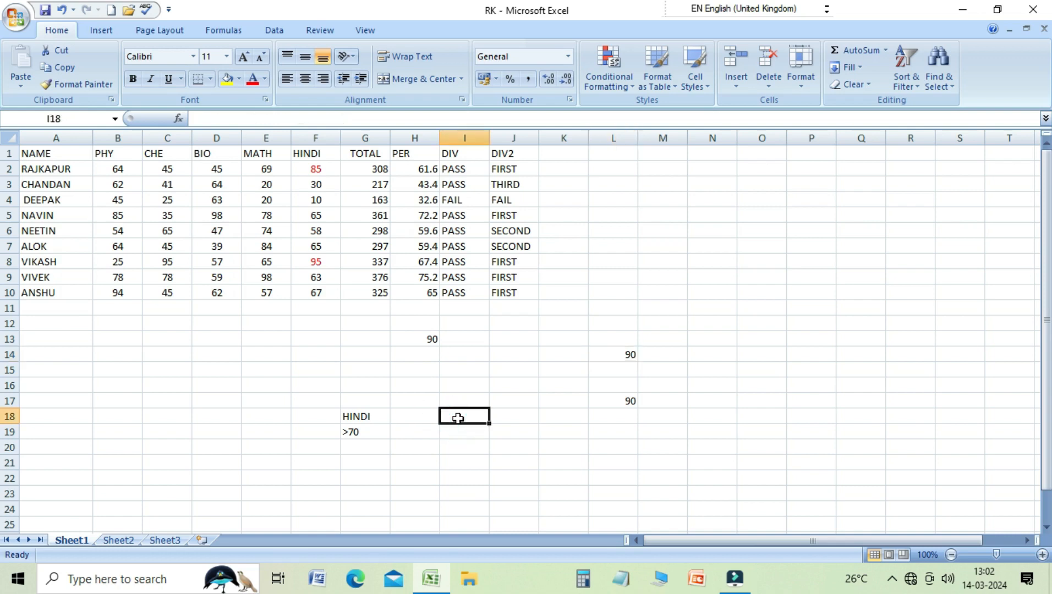
- Enter a second criteria range with the heading TOTAL in I18 and the condition >300 in I19
type("TOTAL")
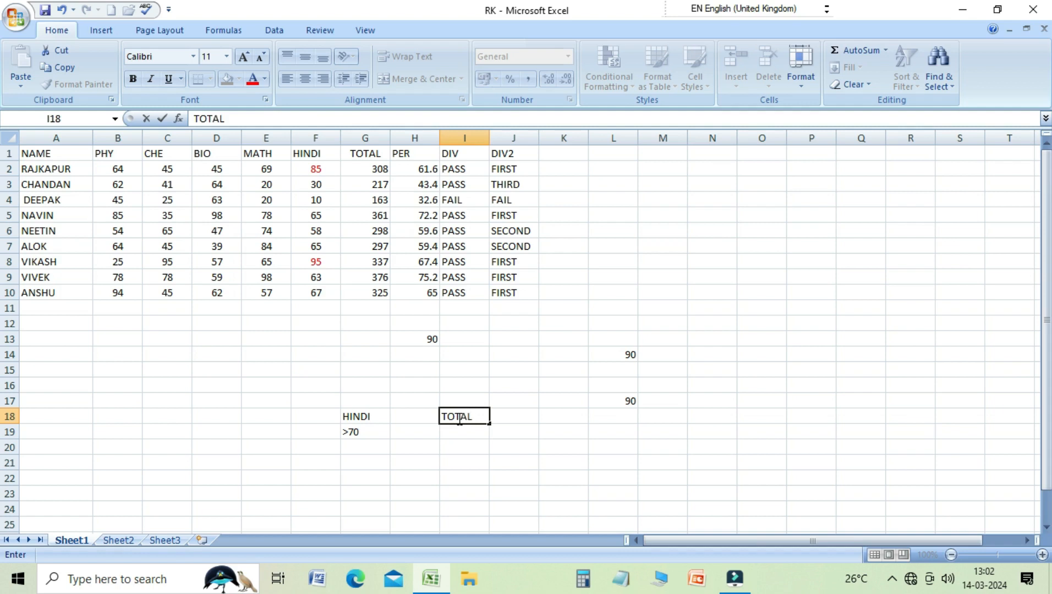
key("Return")
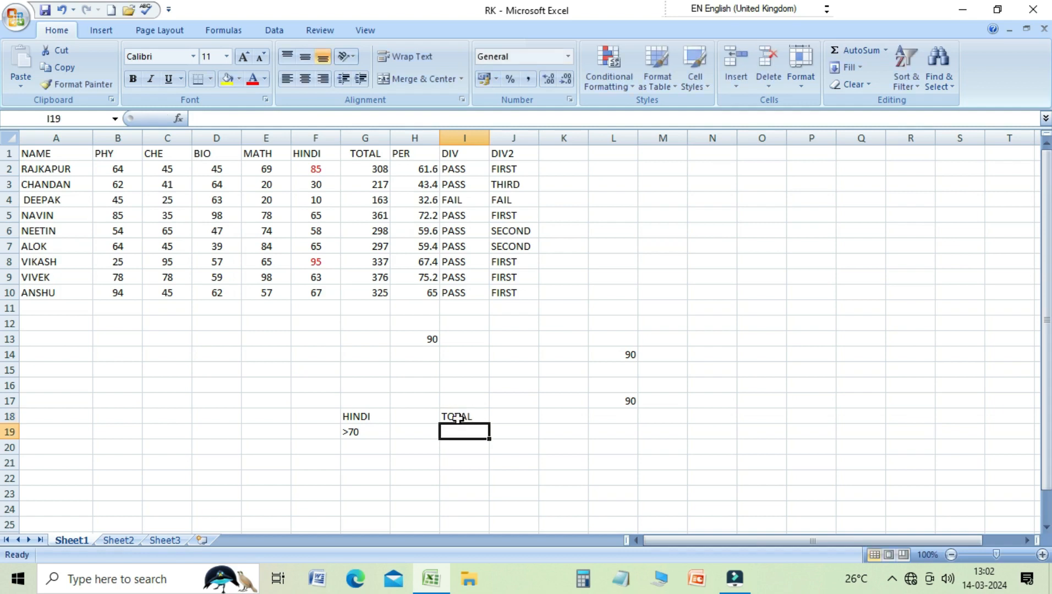
type(">300")
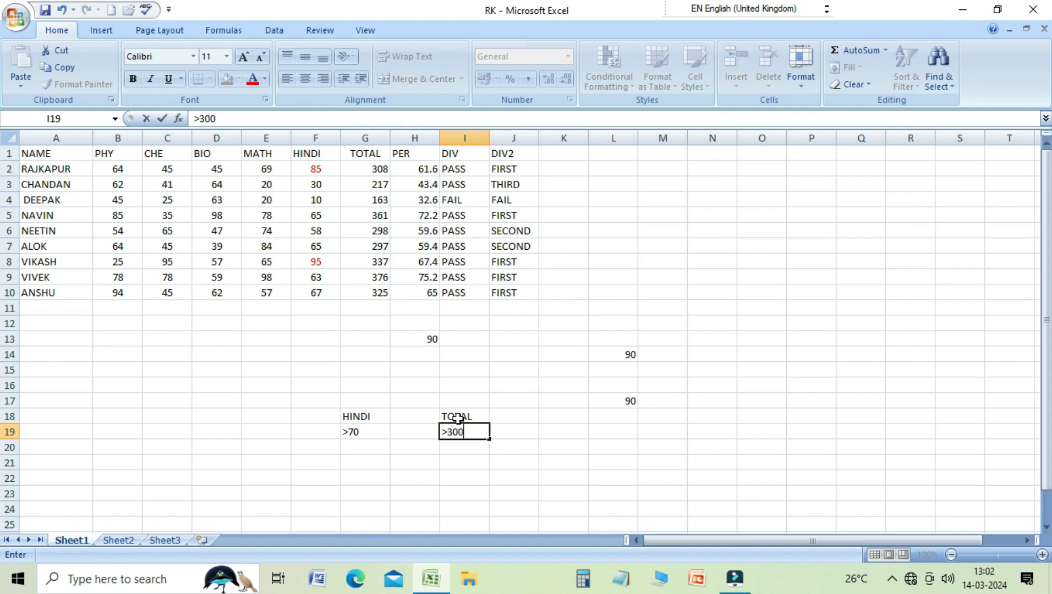
key("Return")
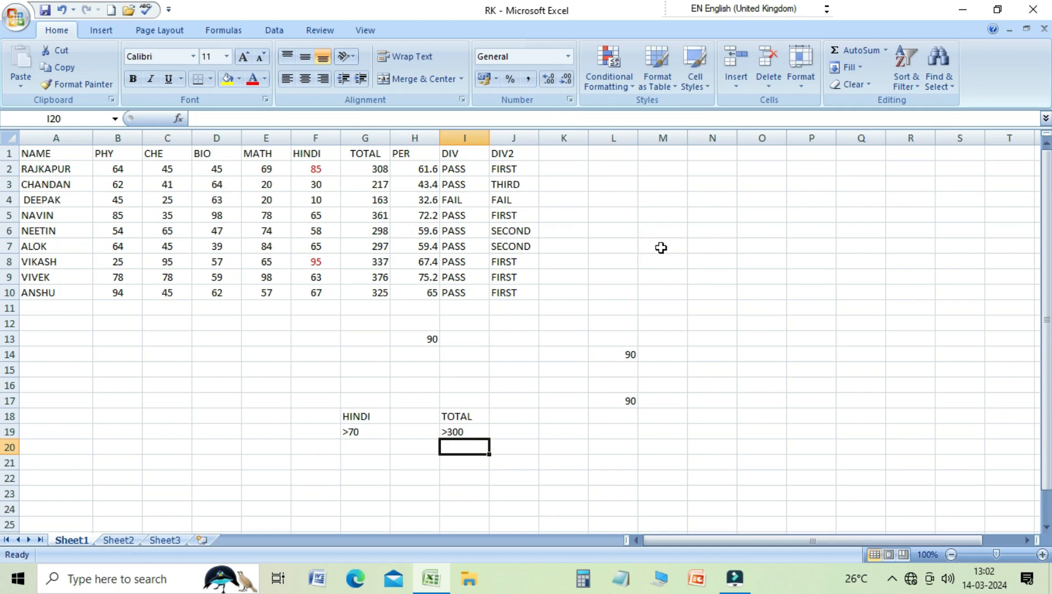
- Insert the DAVERAGE function in cell M5 and set its database to the marks table A1:J10
left_click(664, 216)
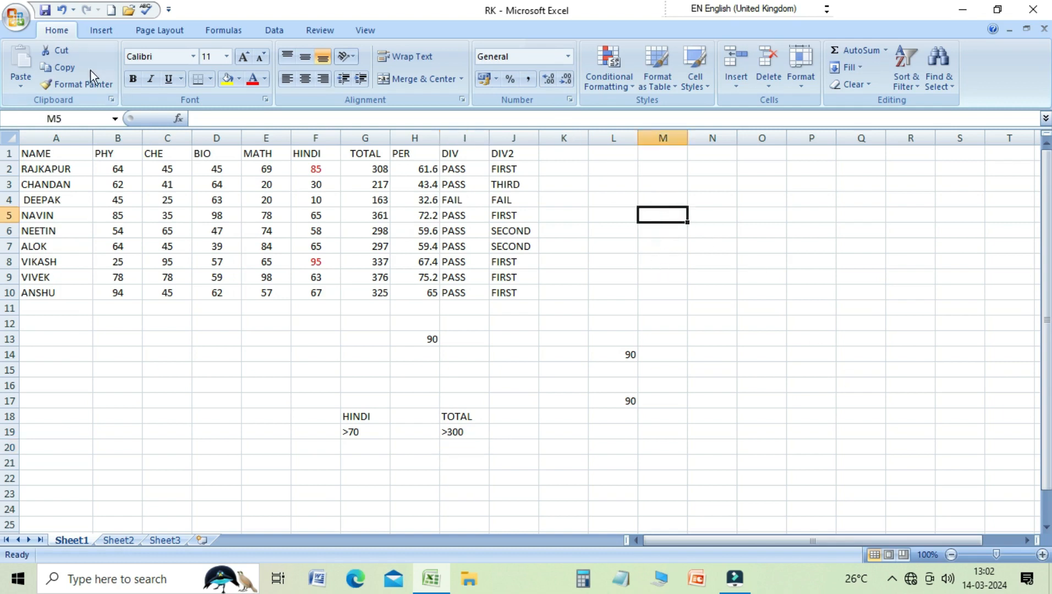
left_click(219, 31)
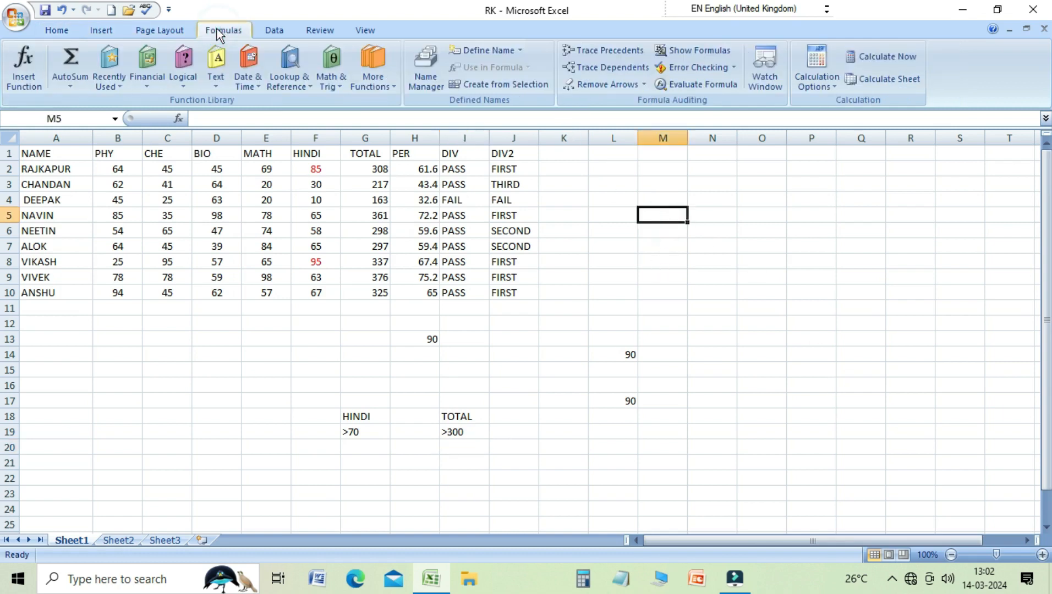
left_click(33, 71)
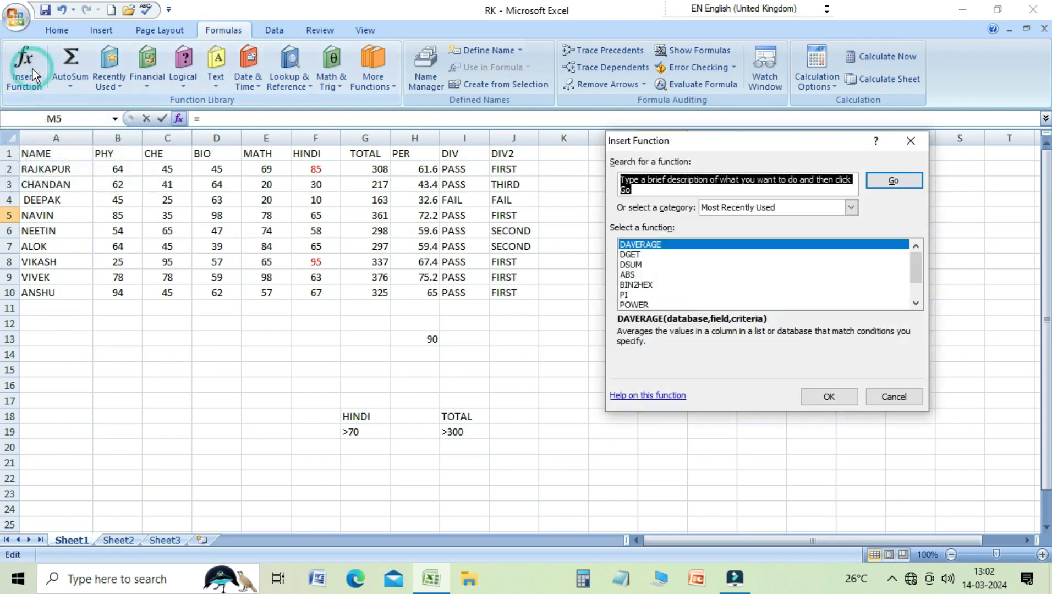
left_click(832, 396)
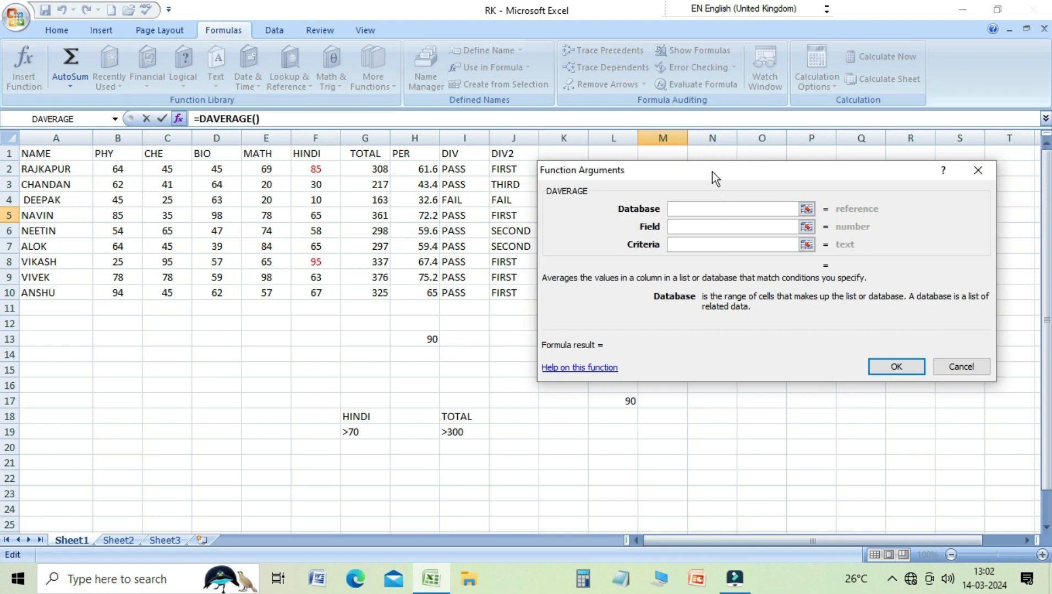
left_click_drag(712, 172, 722, 170)
left_click(695, 222)
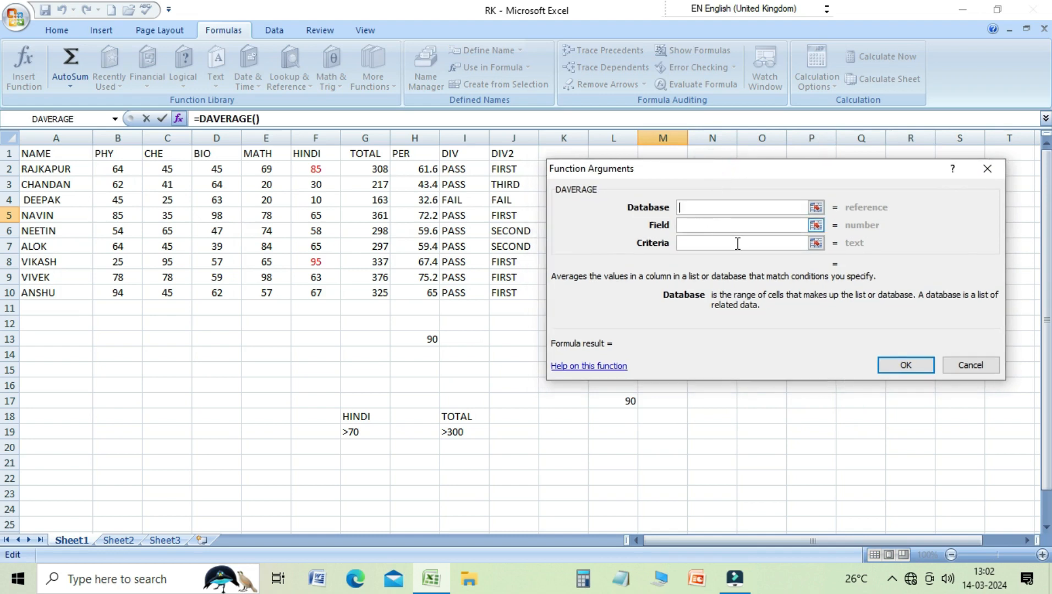
left_click_drag(58, 159, 510, 296)
- Set the DAVERAGE field to G1 and the criteria to I18:I19, and complete the function
left_click(705, 226)
left_click(705, 226)
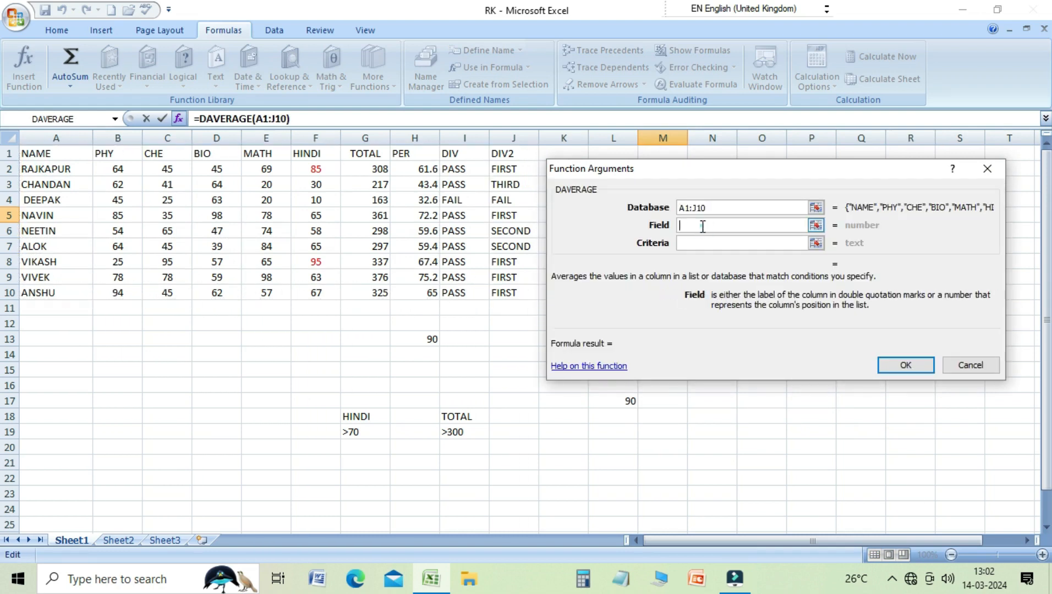
left_click(357, 155)
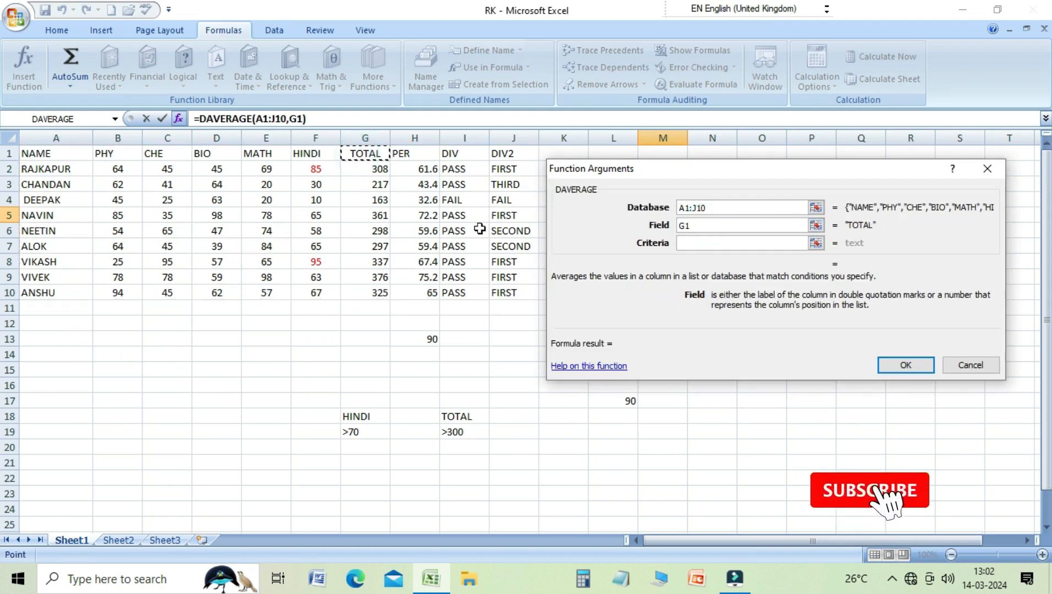
left_click(710, 244)
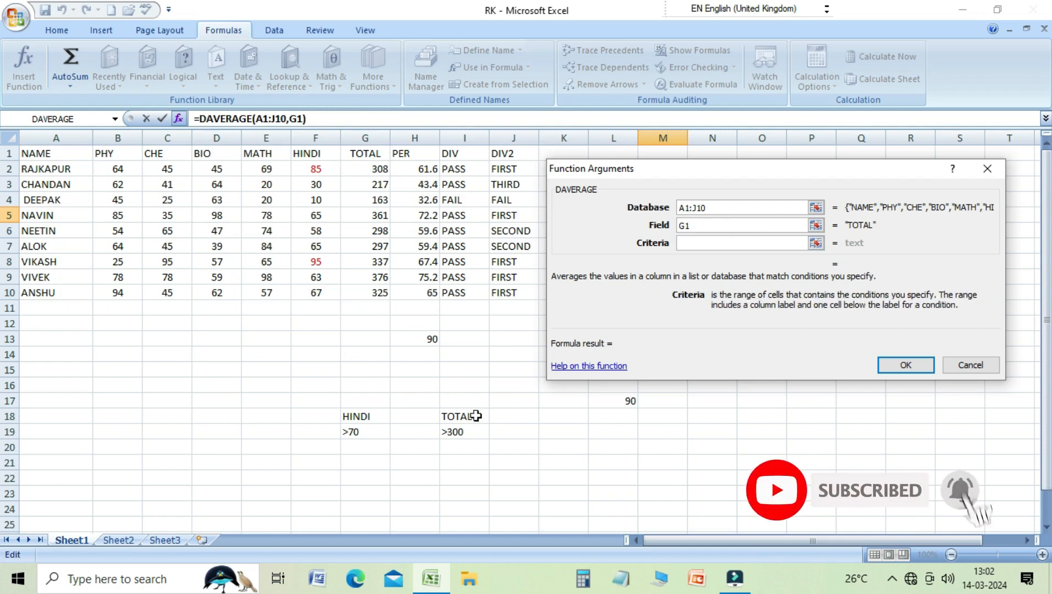
left_click_drag(455, 416, 463, 430)
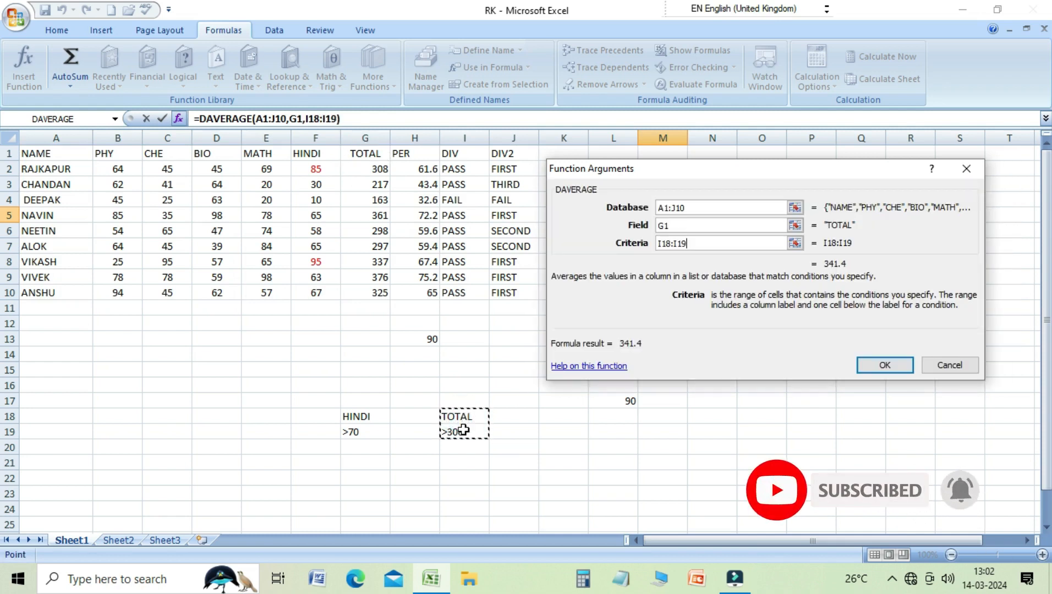
left_click(882, 367)
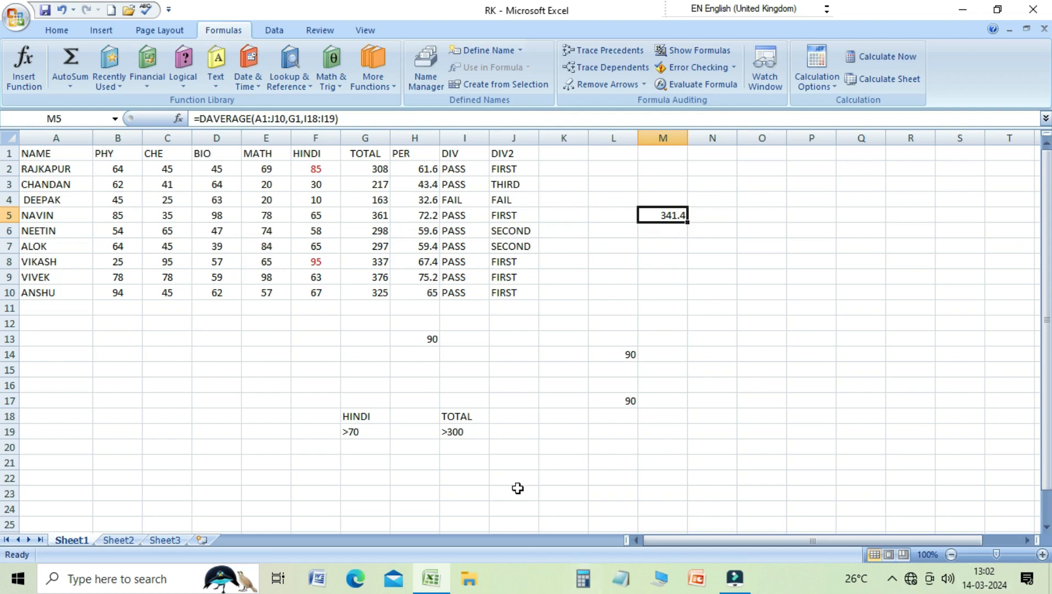
- Color the totals above 300, in cells G2, G5, G8, G9 and G10, with a red font
left_click(377, 171)
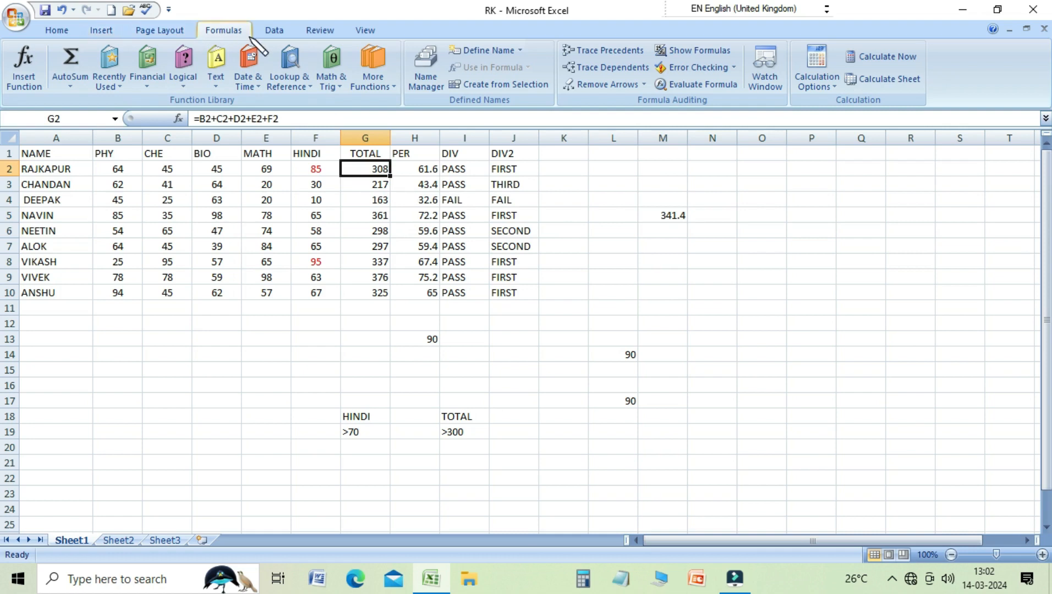
left_click(56, 31)
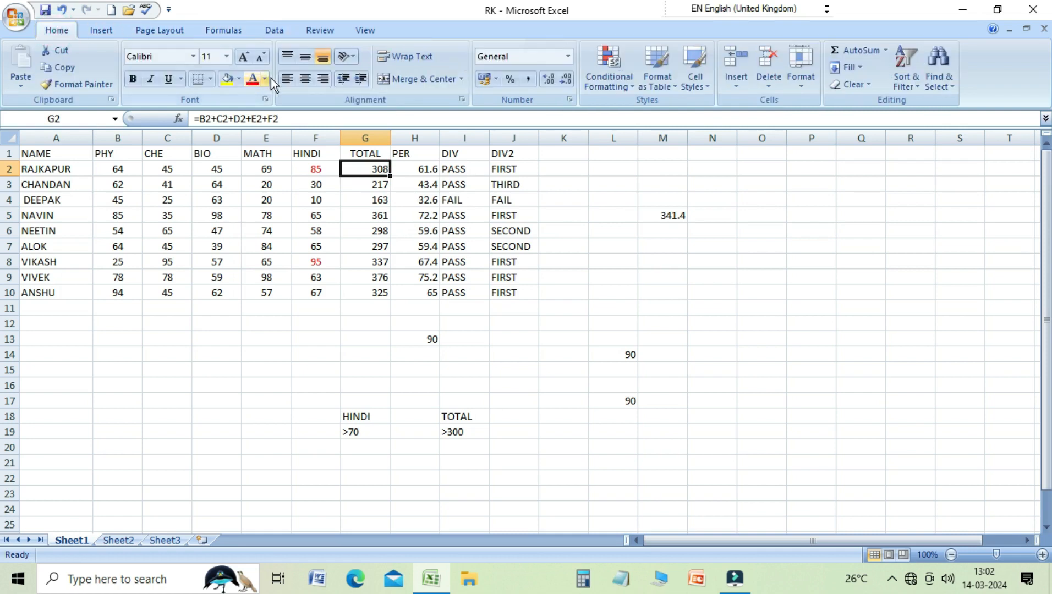
left_click(252, 79)
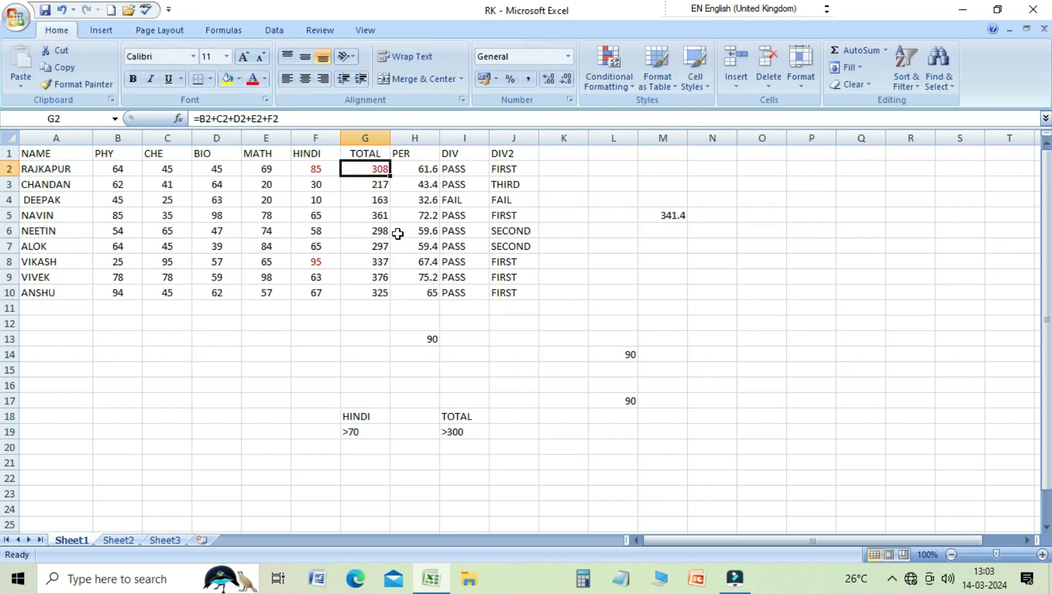
left_click(379, 220)
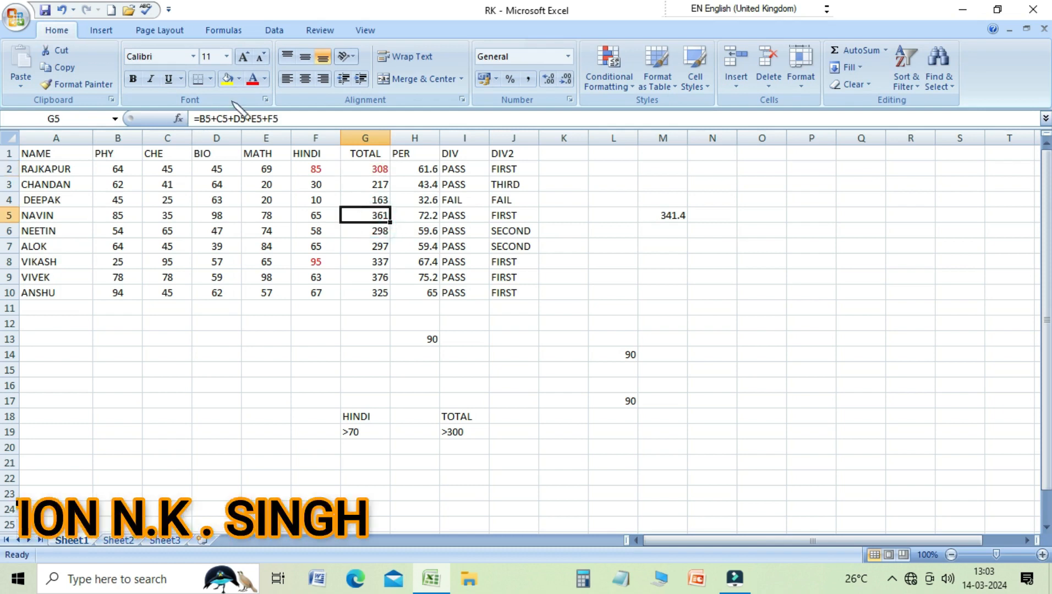
left_click(253, 79)
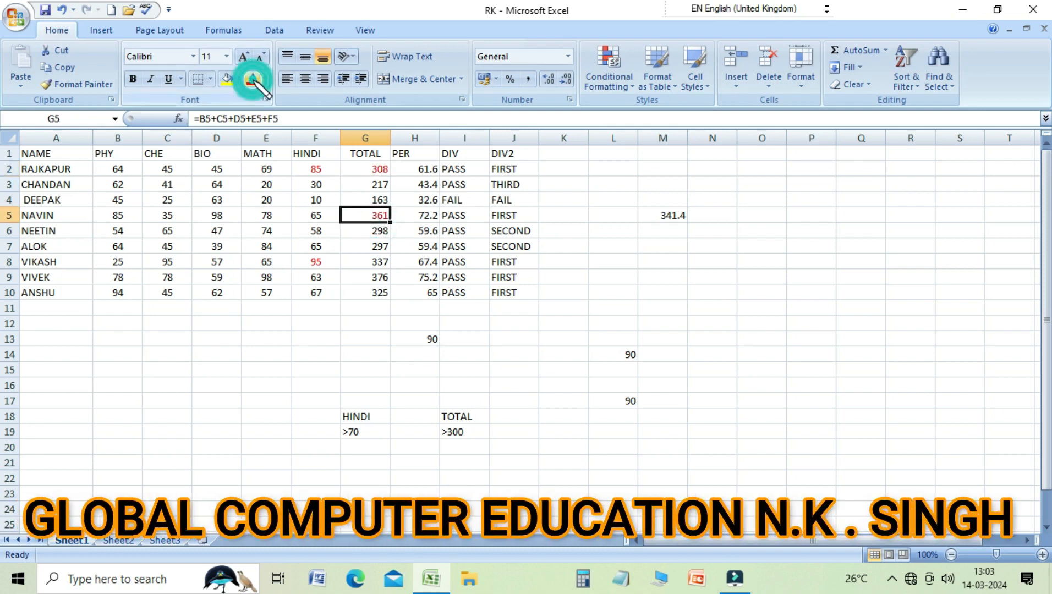
left_click(366, 263)
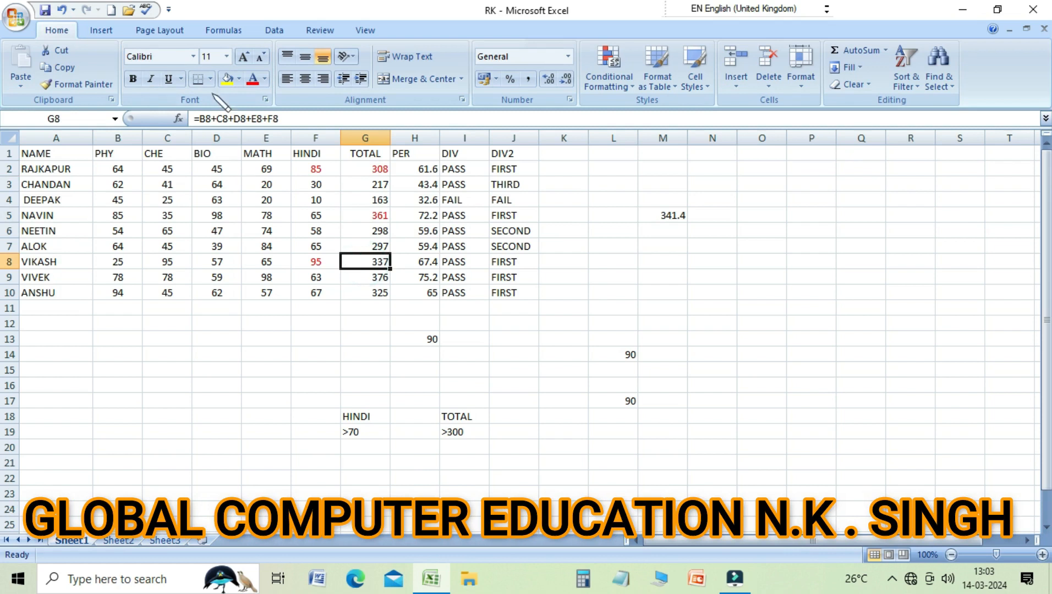
left_click(249, 81)
left_click(374, 277)
left_click(251, 81)
left_click(371, 293)
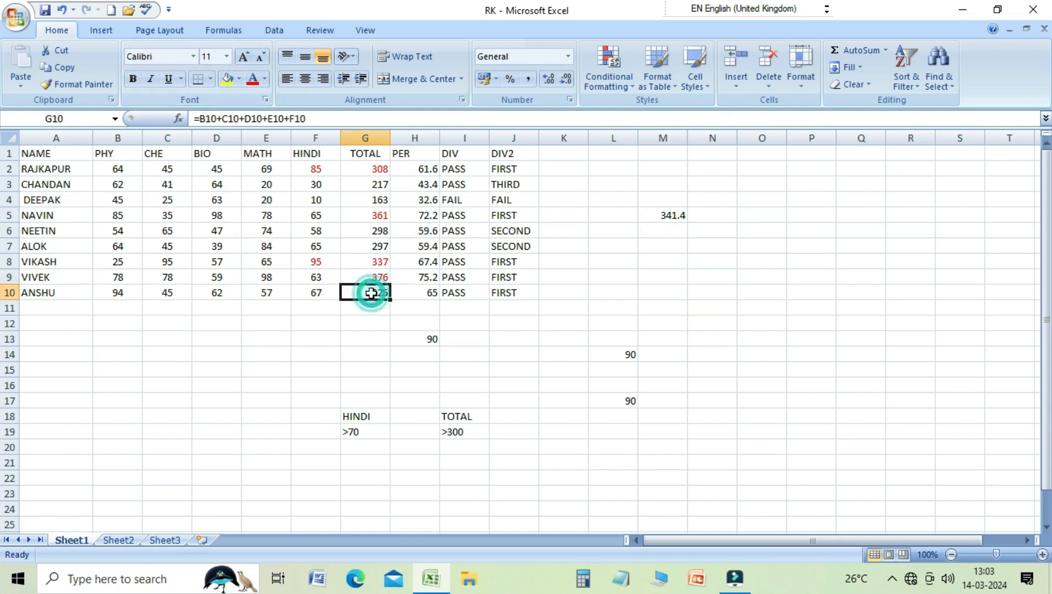
left_click(252, 80)
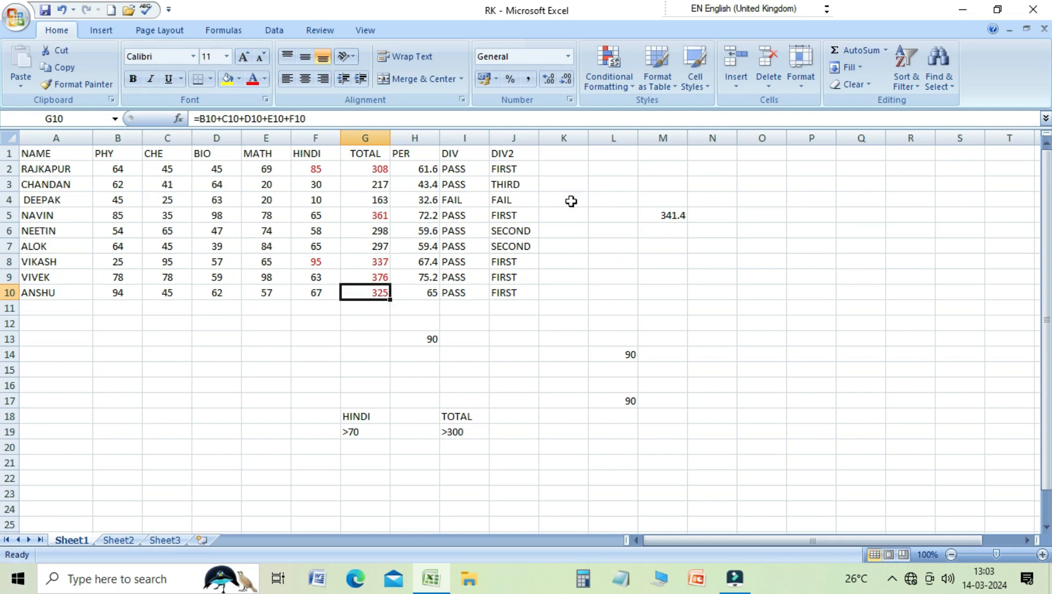
- Review the DAVERAGE formula and result in M5 against the red totals in column G
left_click(661, 216)
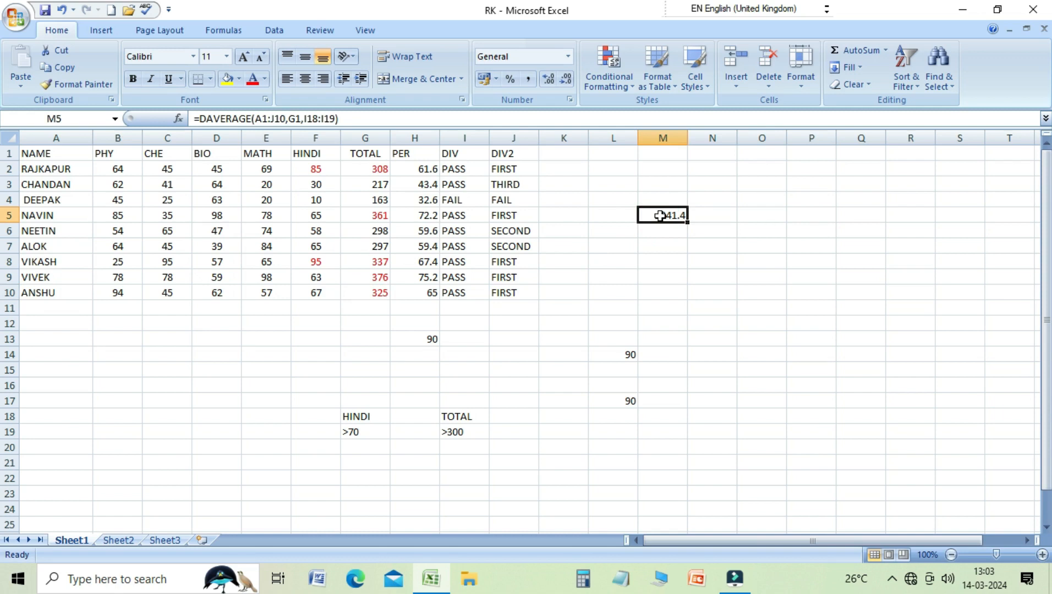
left_click(655, 249)
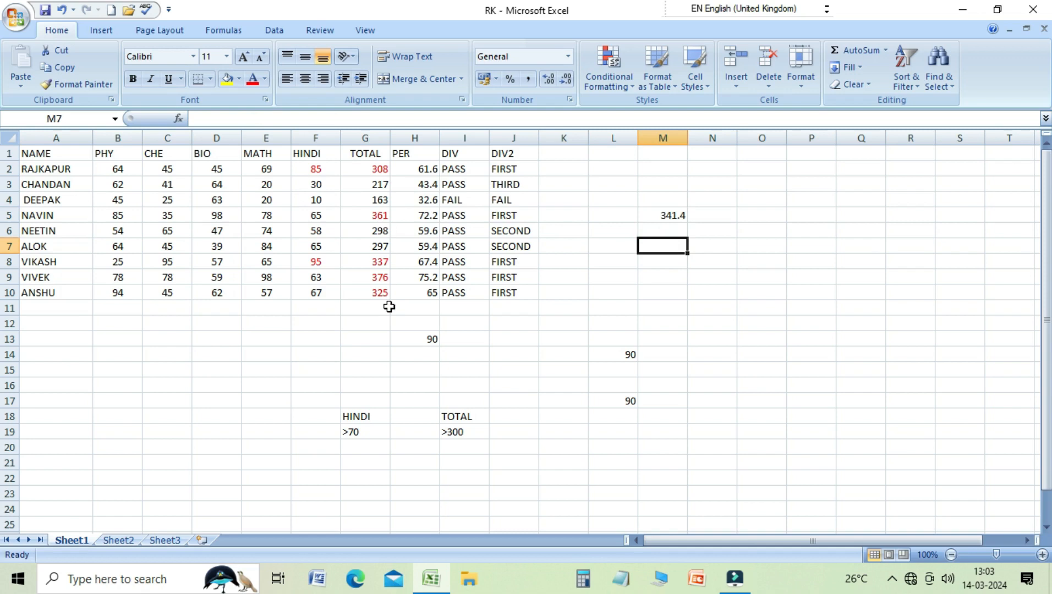
left_click(666, 219)
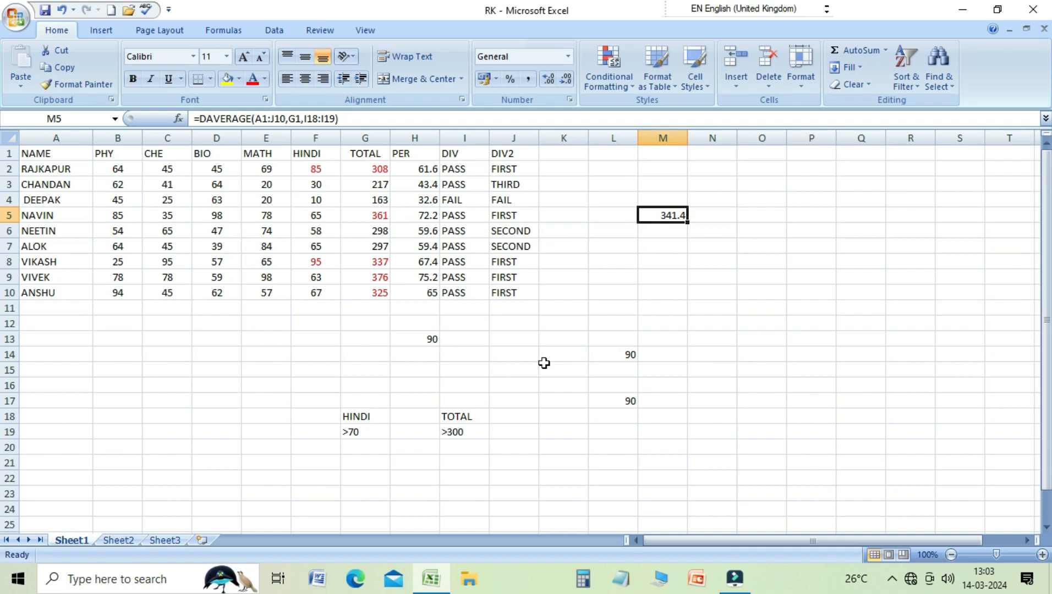
- Begin a manual average formula in cell M8 by adding the red totals as =(G2+G5+G8+G9+G10
left_click(661, 258)
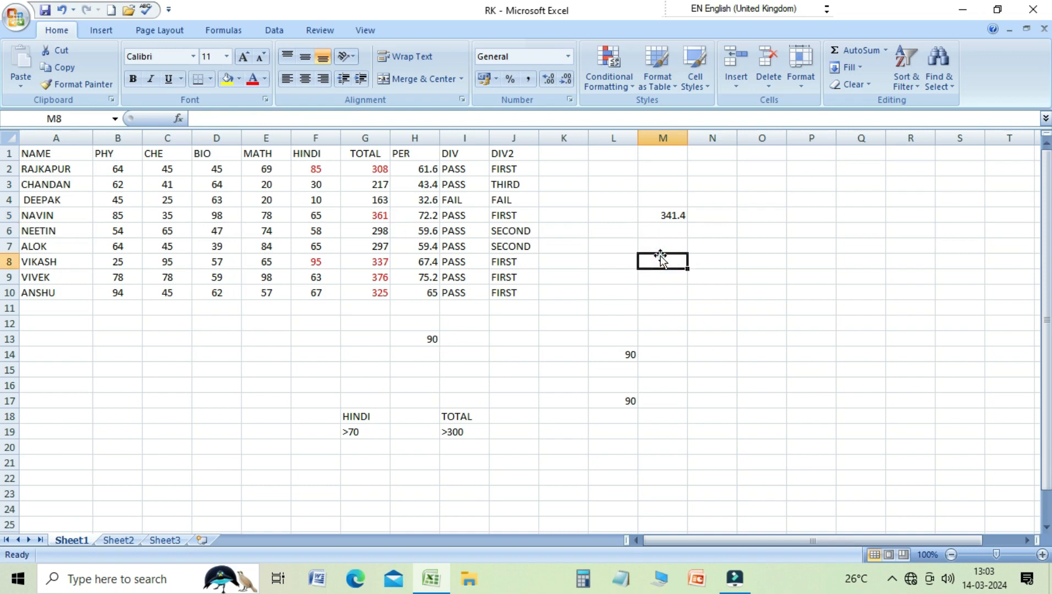
type("=")
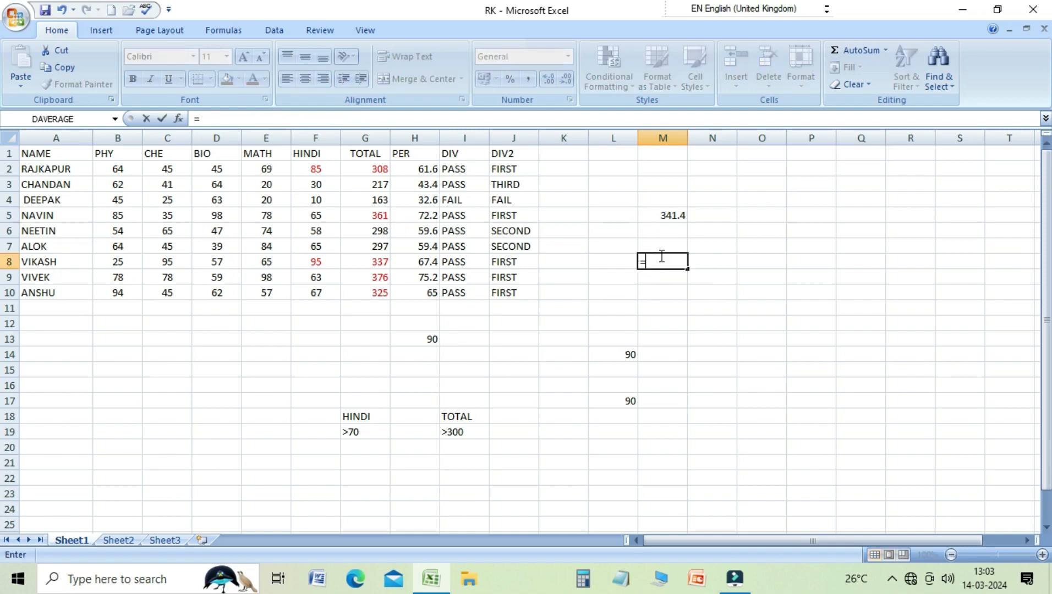
type("(")
left_click(363, 168)
type("+")
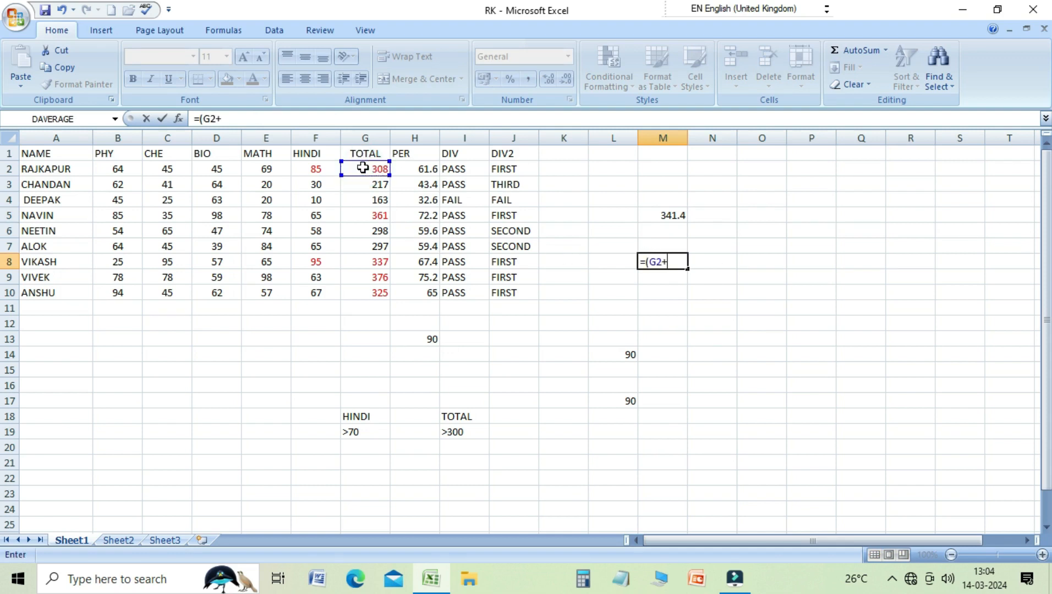
left_click(378, 212)
type("+")
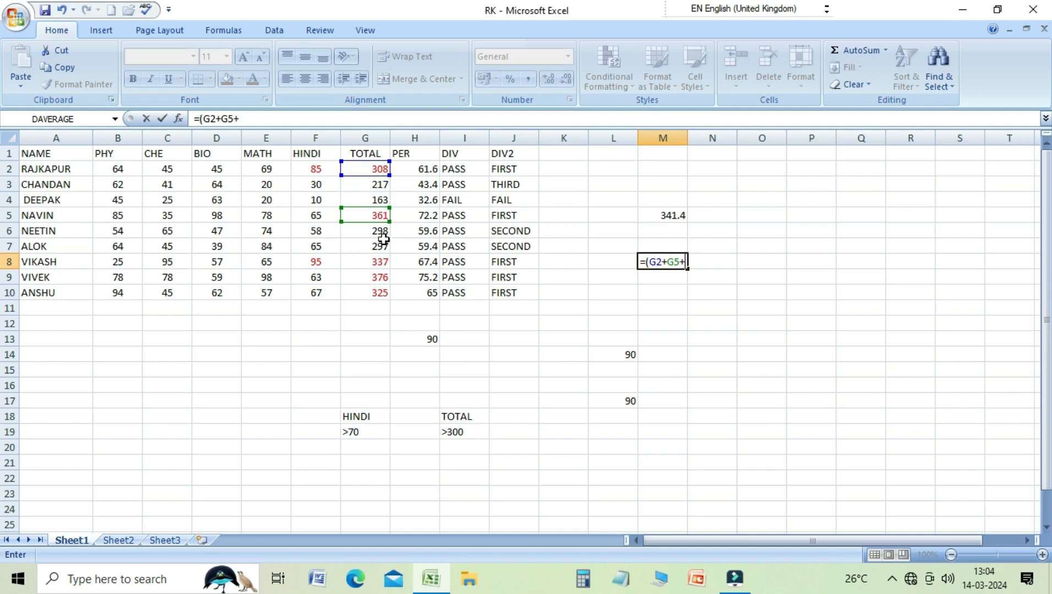
left_click(380, 262)
type("+")
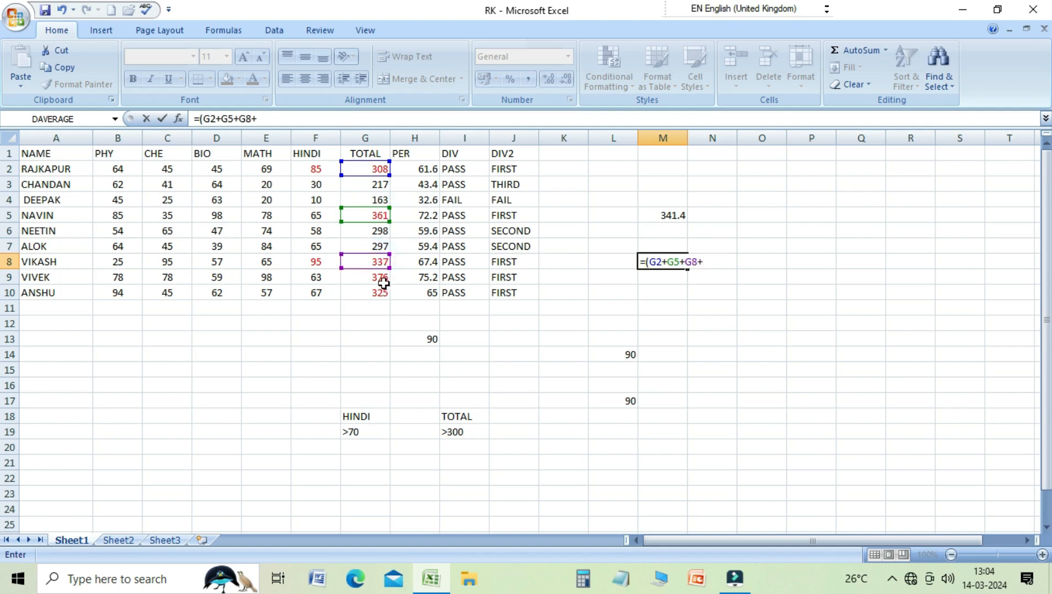
left_click(384, 279)
type("+")
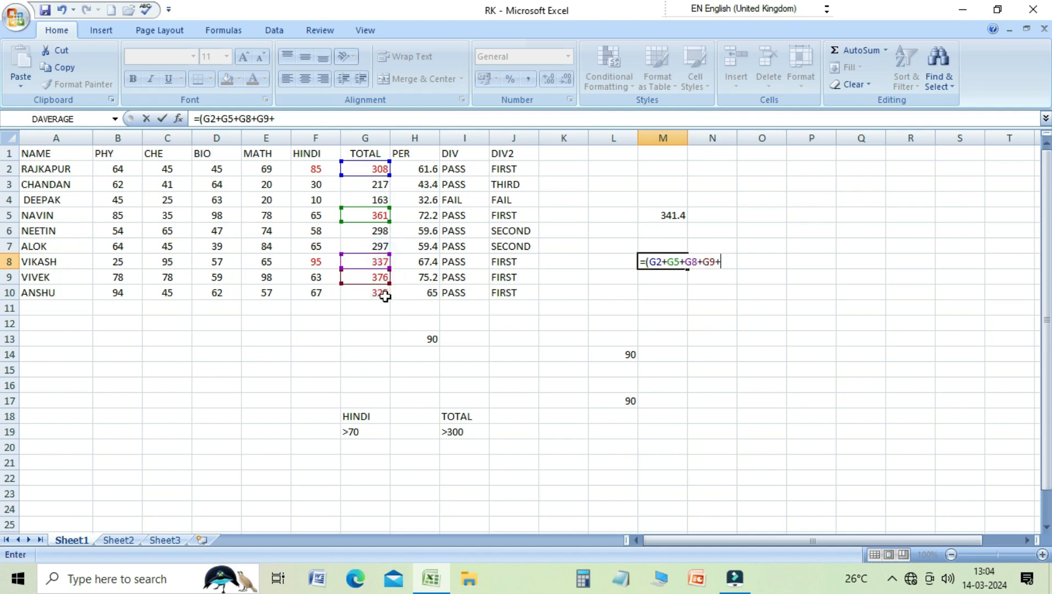
left_click(384, 295)
type("+")
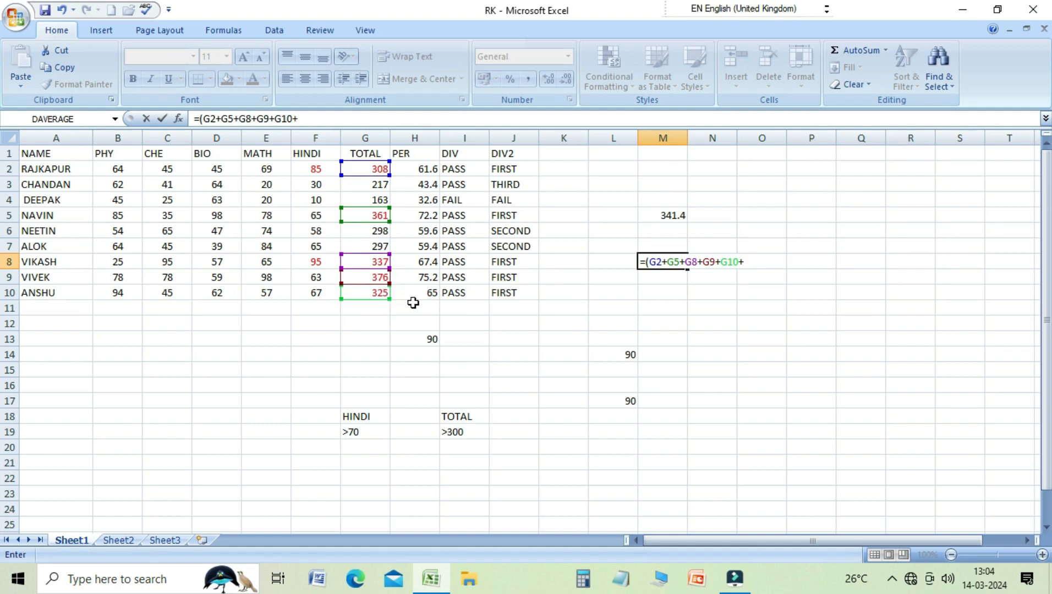
left_click(378, 296)
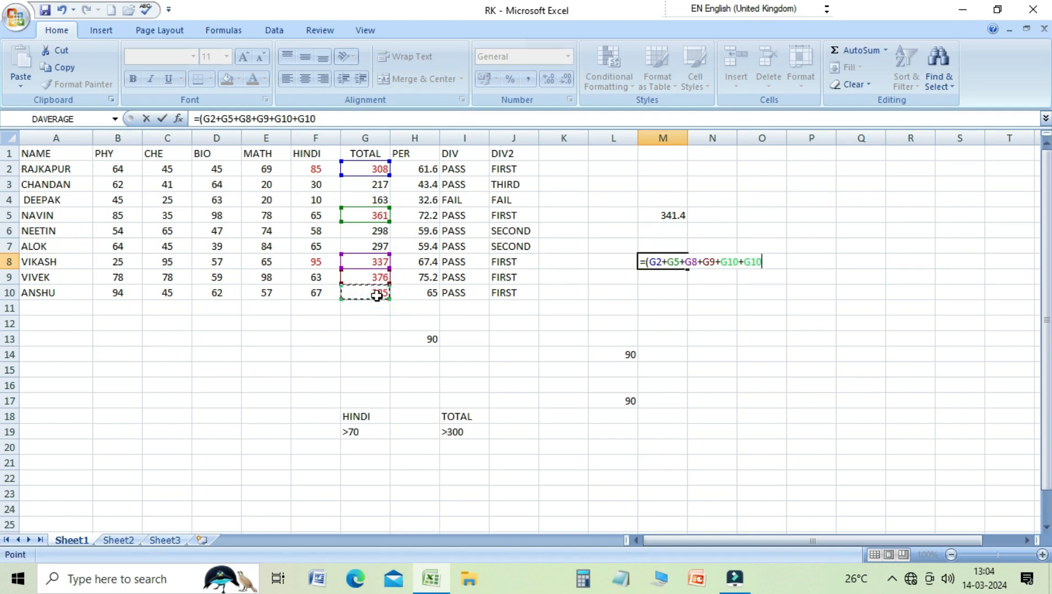
key("BackSpace")
key("BackSpace")
key("BackSpace")
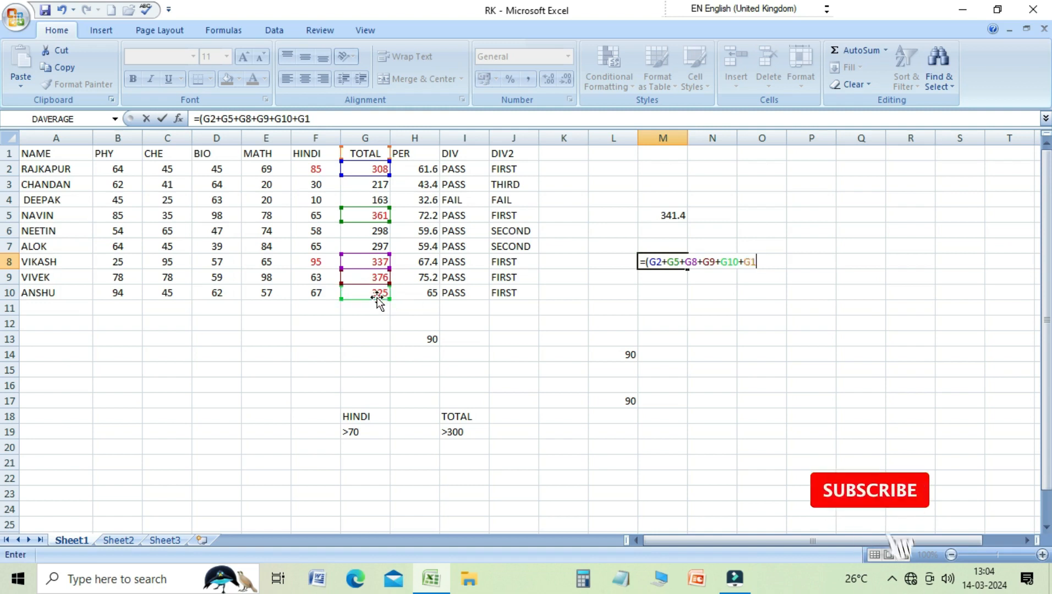
key("BackSpace")
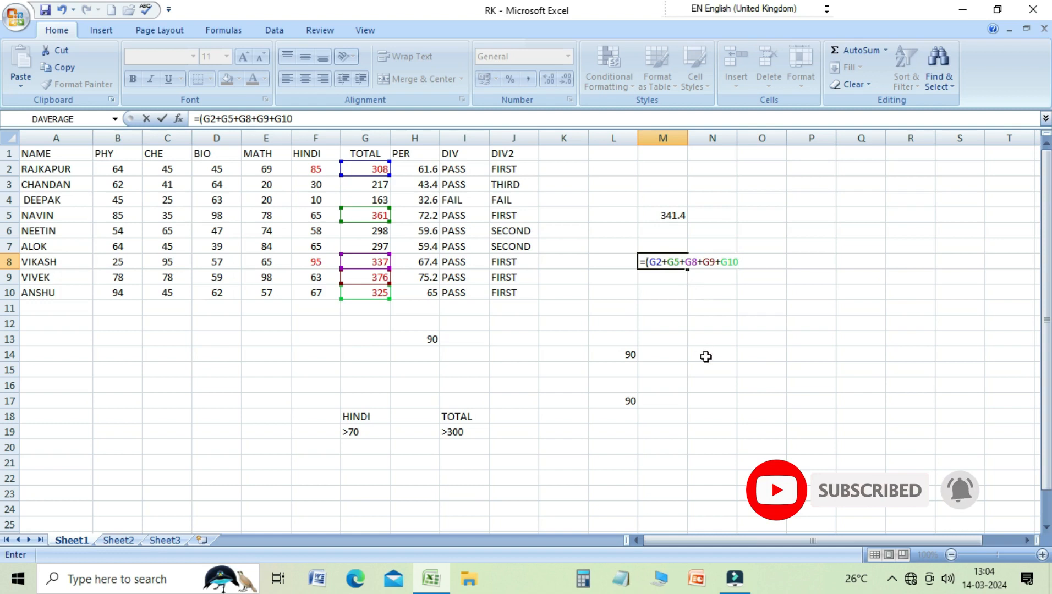
- Close the bracketed sum in M8, divide it by 5, and reselect the cell to check its formula
type(")")
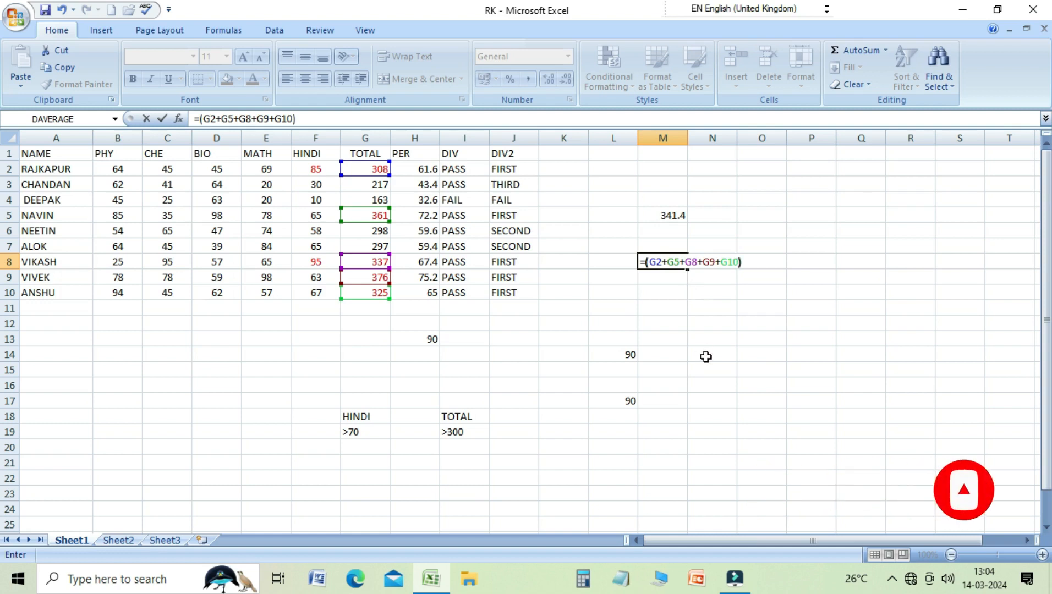
type("/5")
key("Return")
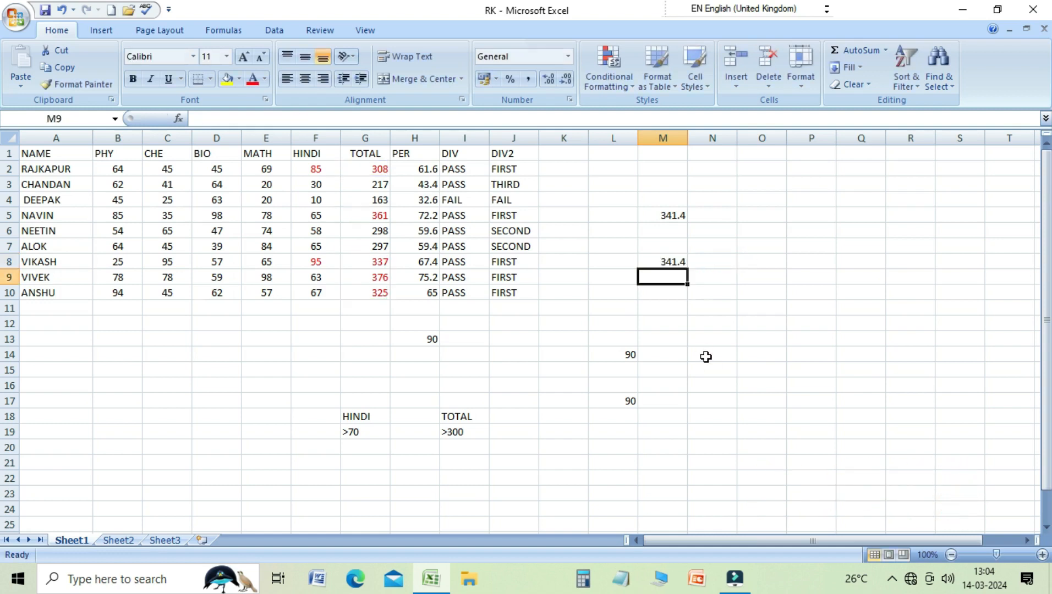
key("Up")
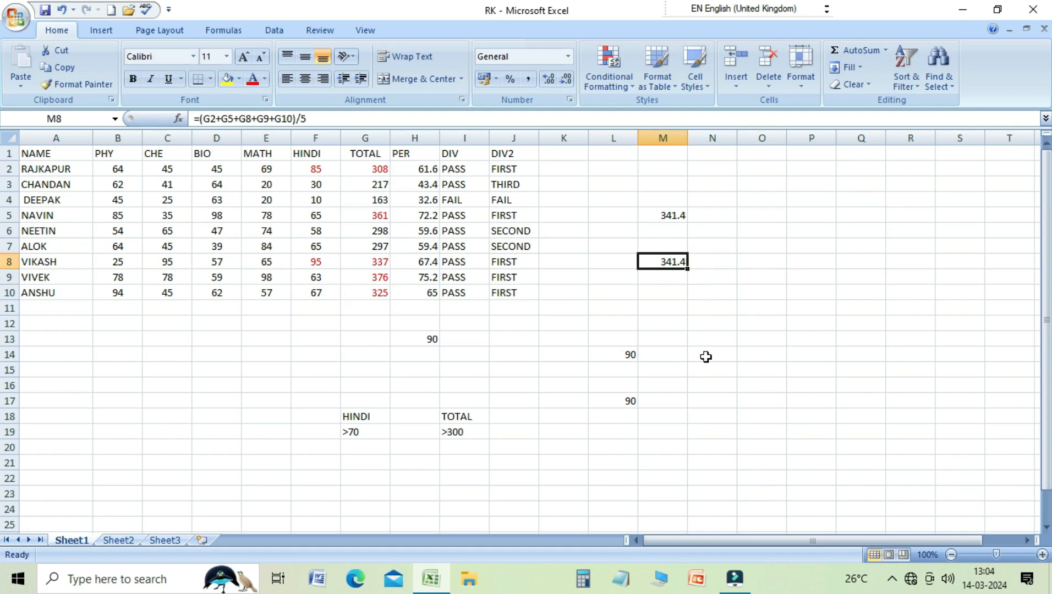